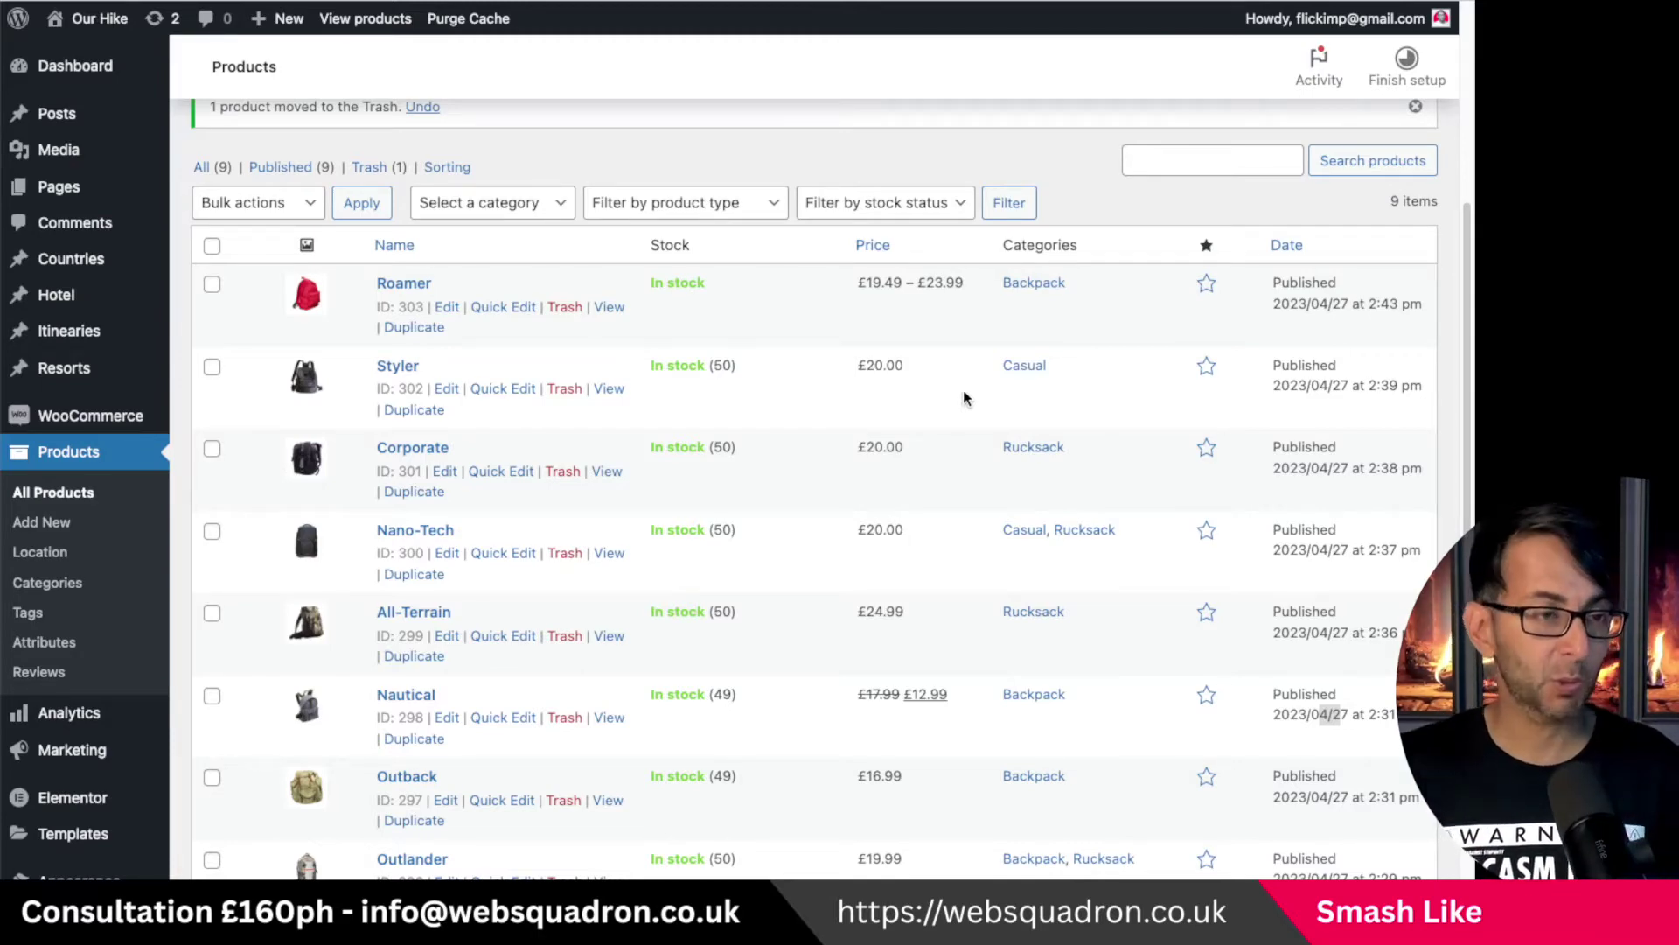
Step: Scroll back to the top of the product list after trashing the unwanted product
scroll(411, 309, up, 3)
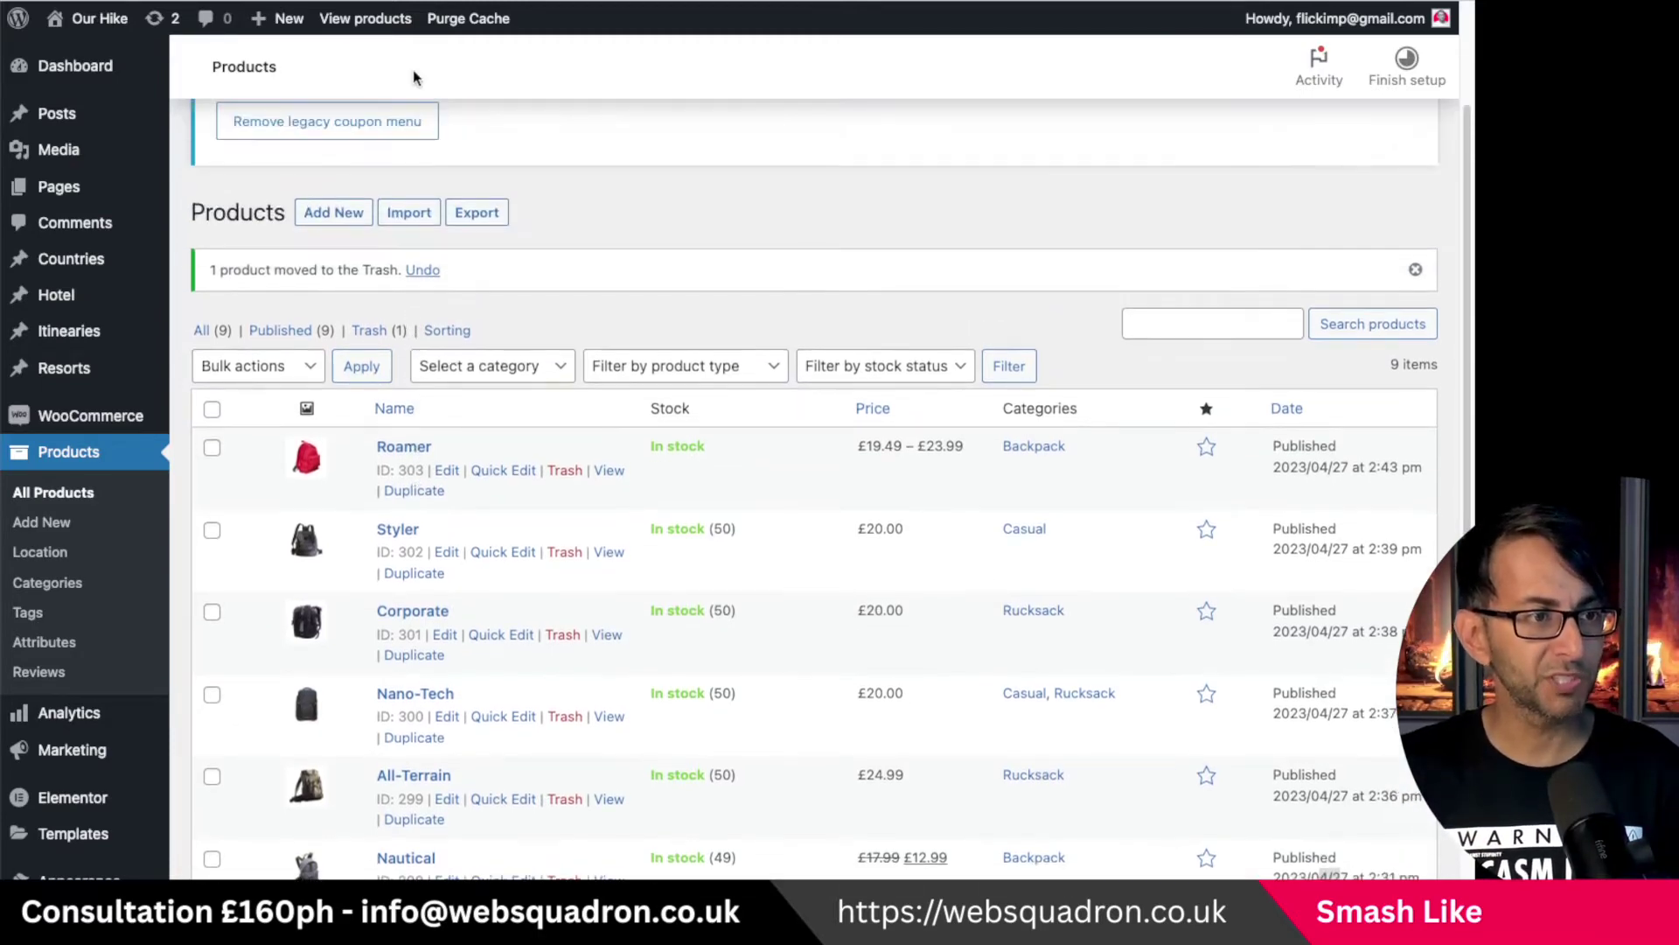
Step: Add a new product titled 'Bundle Grouped' and scroll down to Product data
click(347, 215)
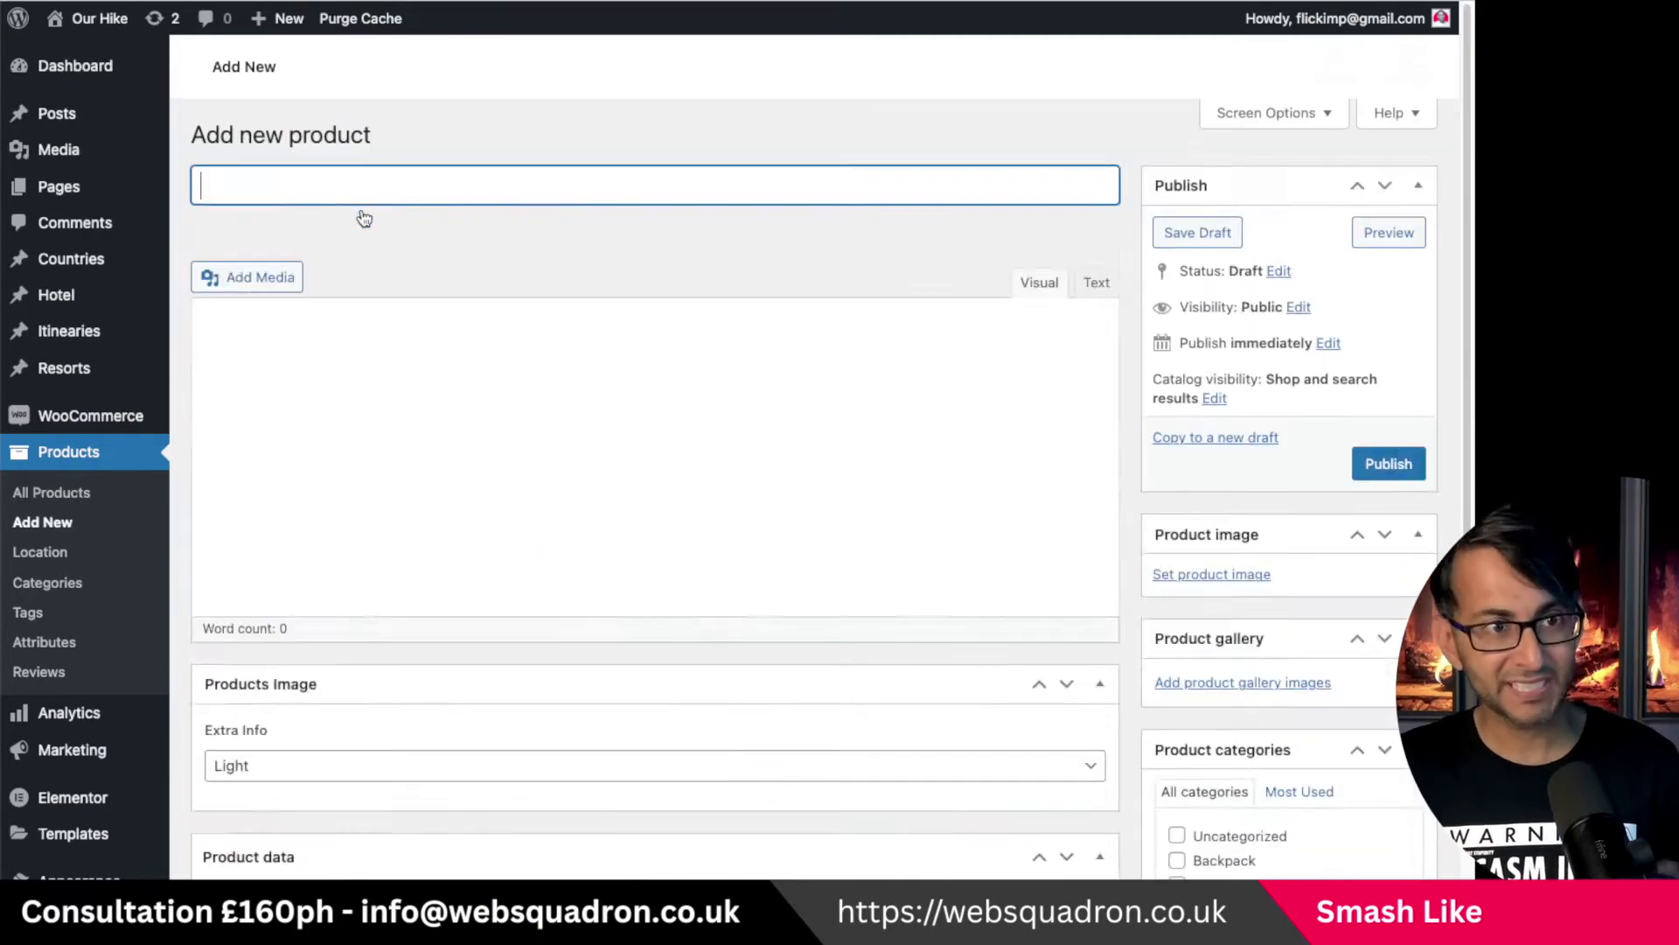
text(Bundle S)
key(BackSpace)
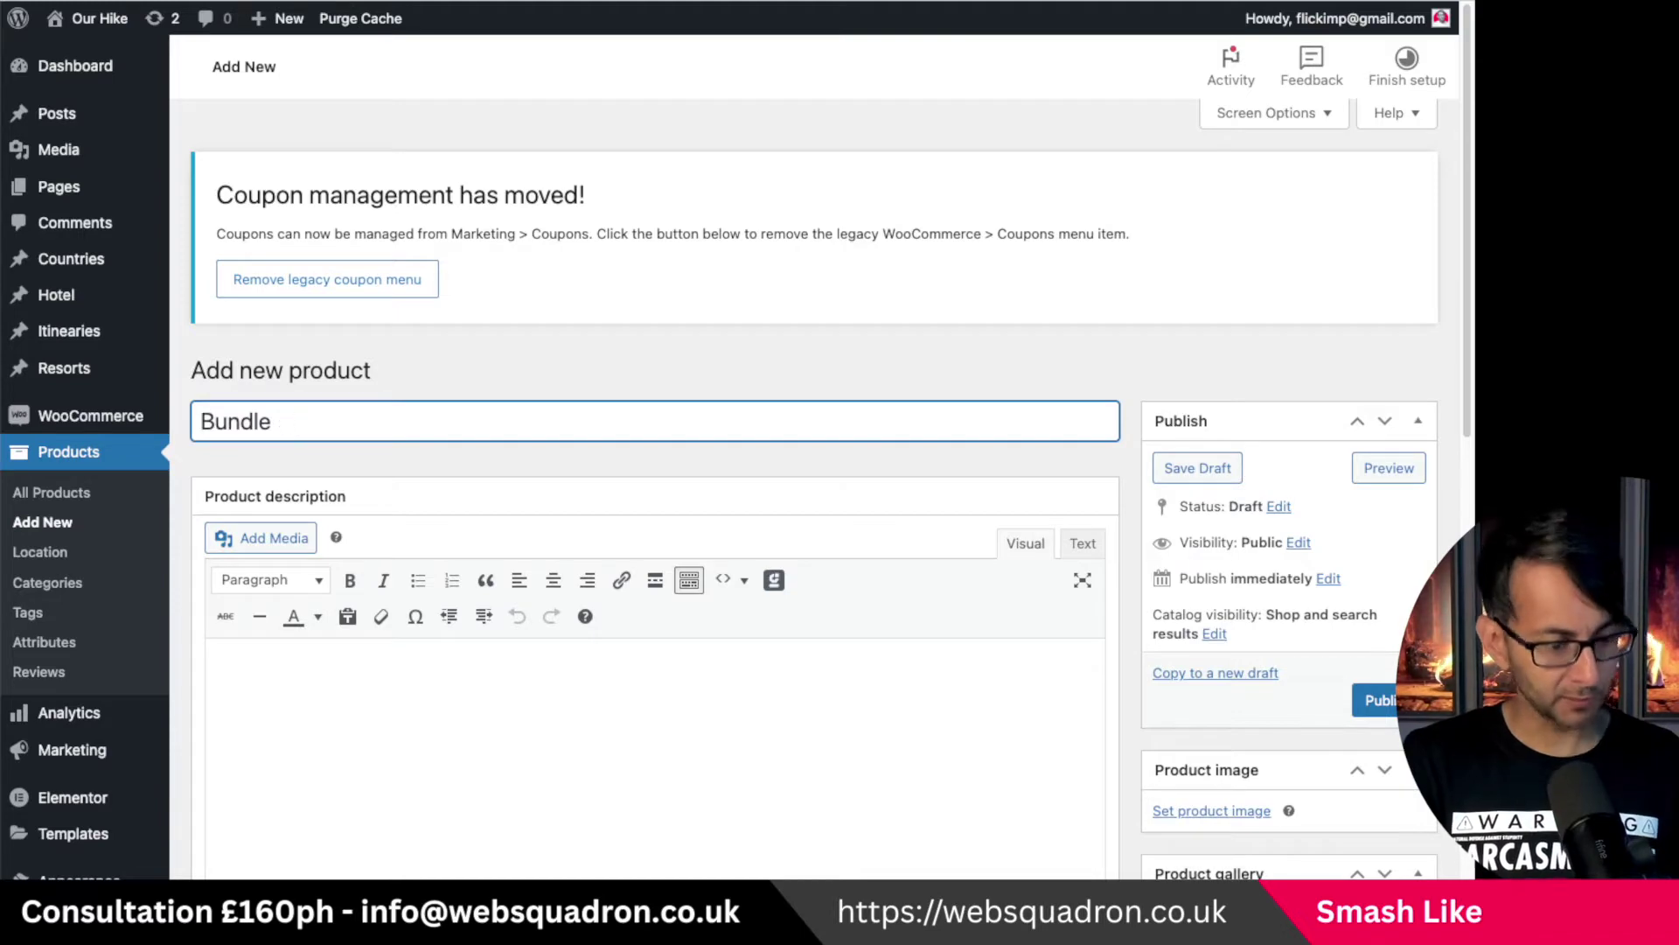
text(Grouped)
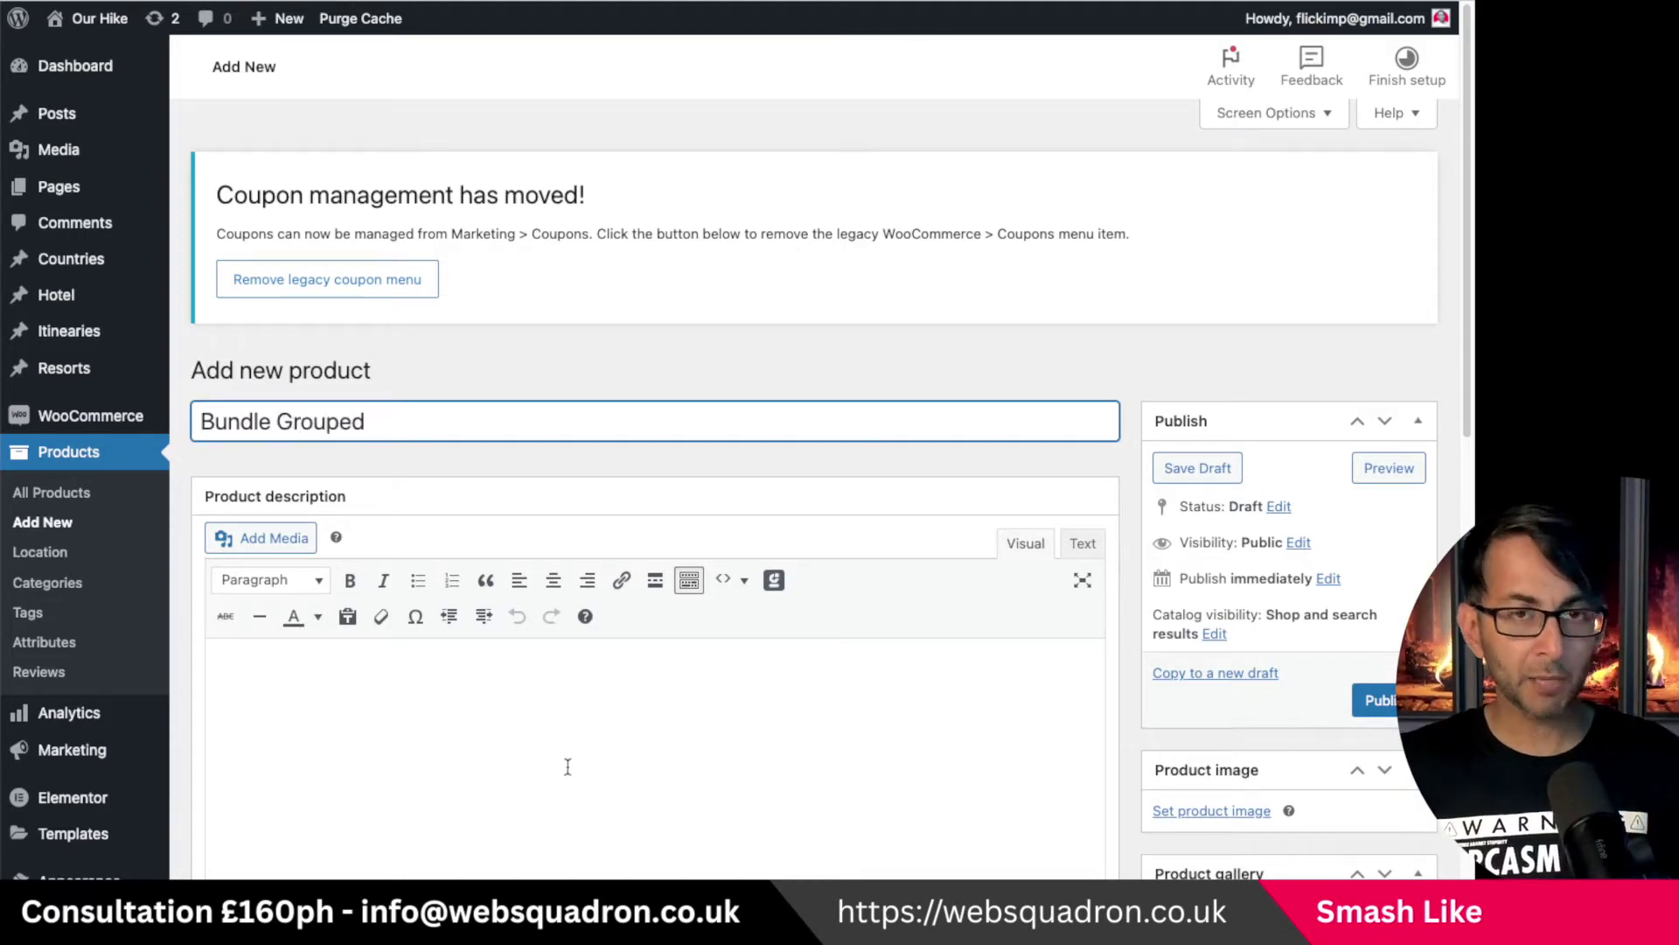
scroll(567, 767, down, 6)
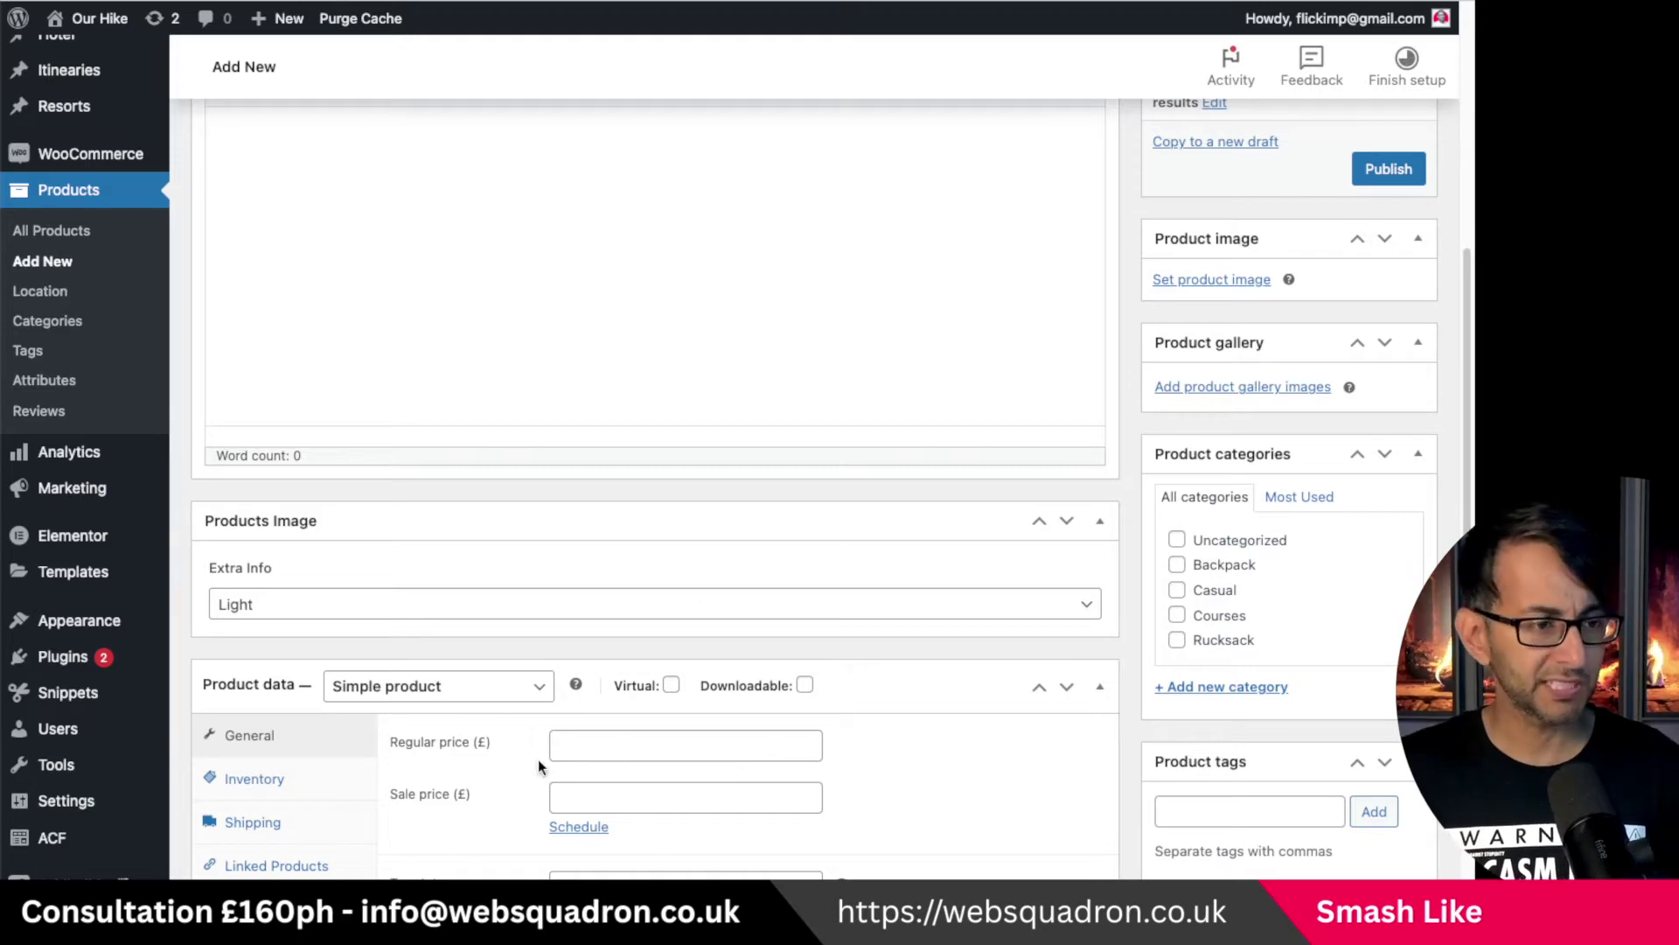
scroll(472, 697, down, 1)
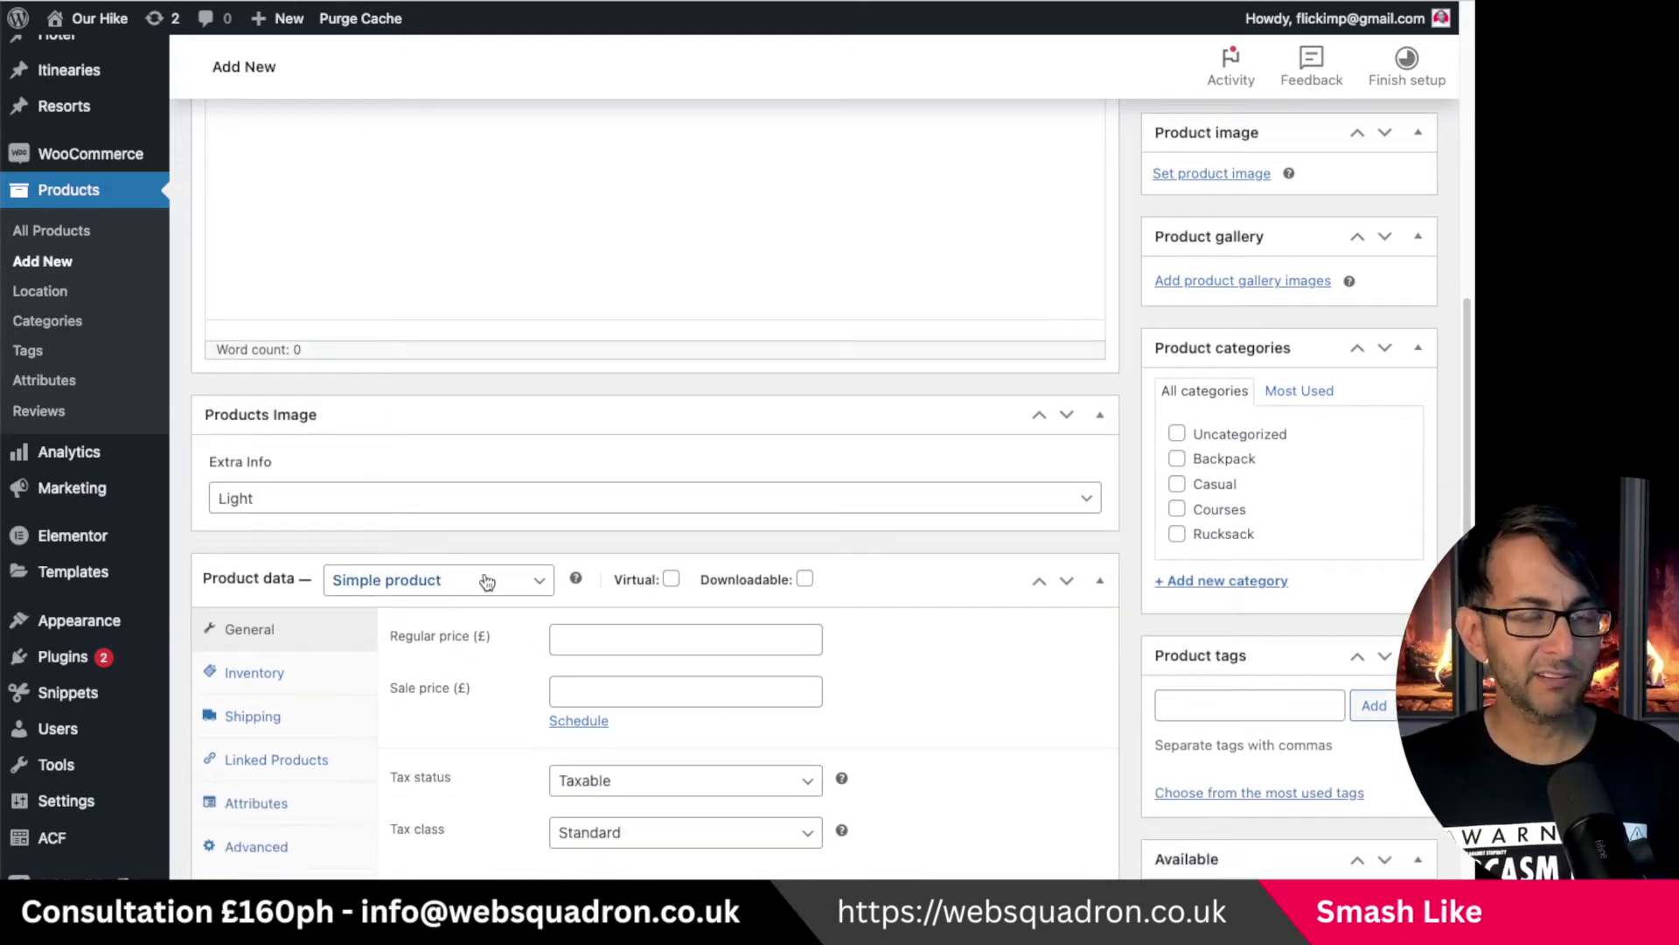
Step: Set the product data type to Grouped product
click(483, 579)
click(474, 604)
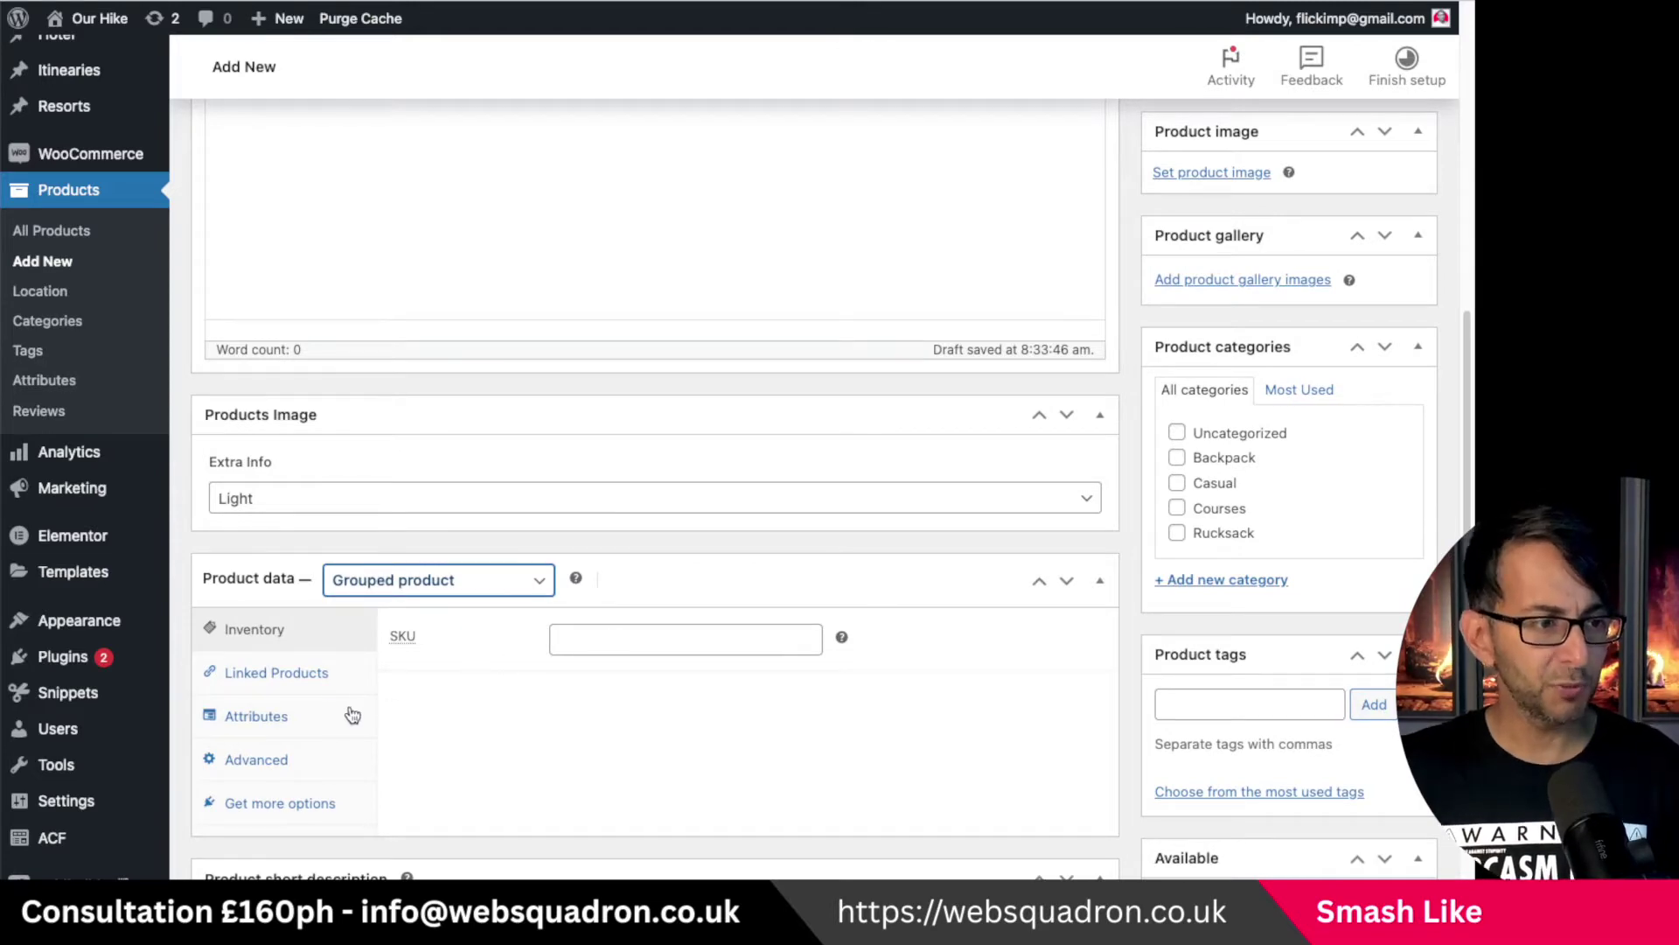
click(326, 682)
Step: Link the Styler, Corporate and Nano-Tech backpacks under Grouped products
click(626, 645)
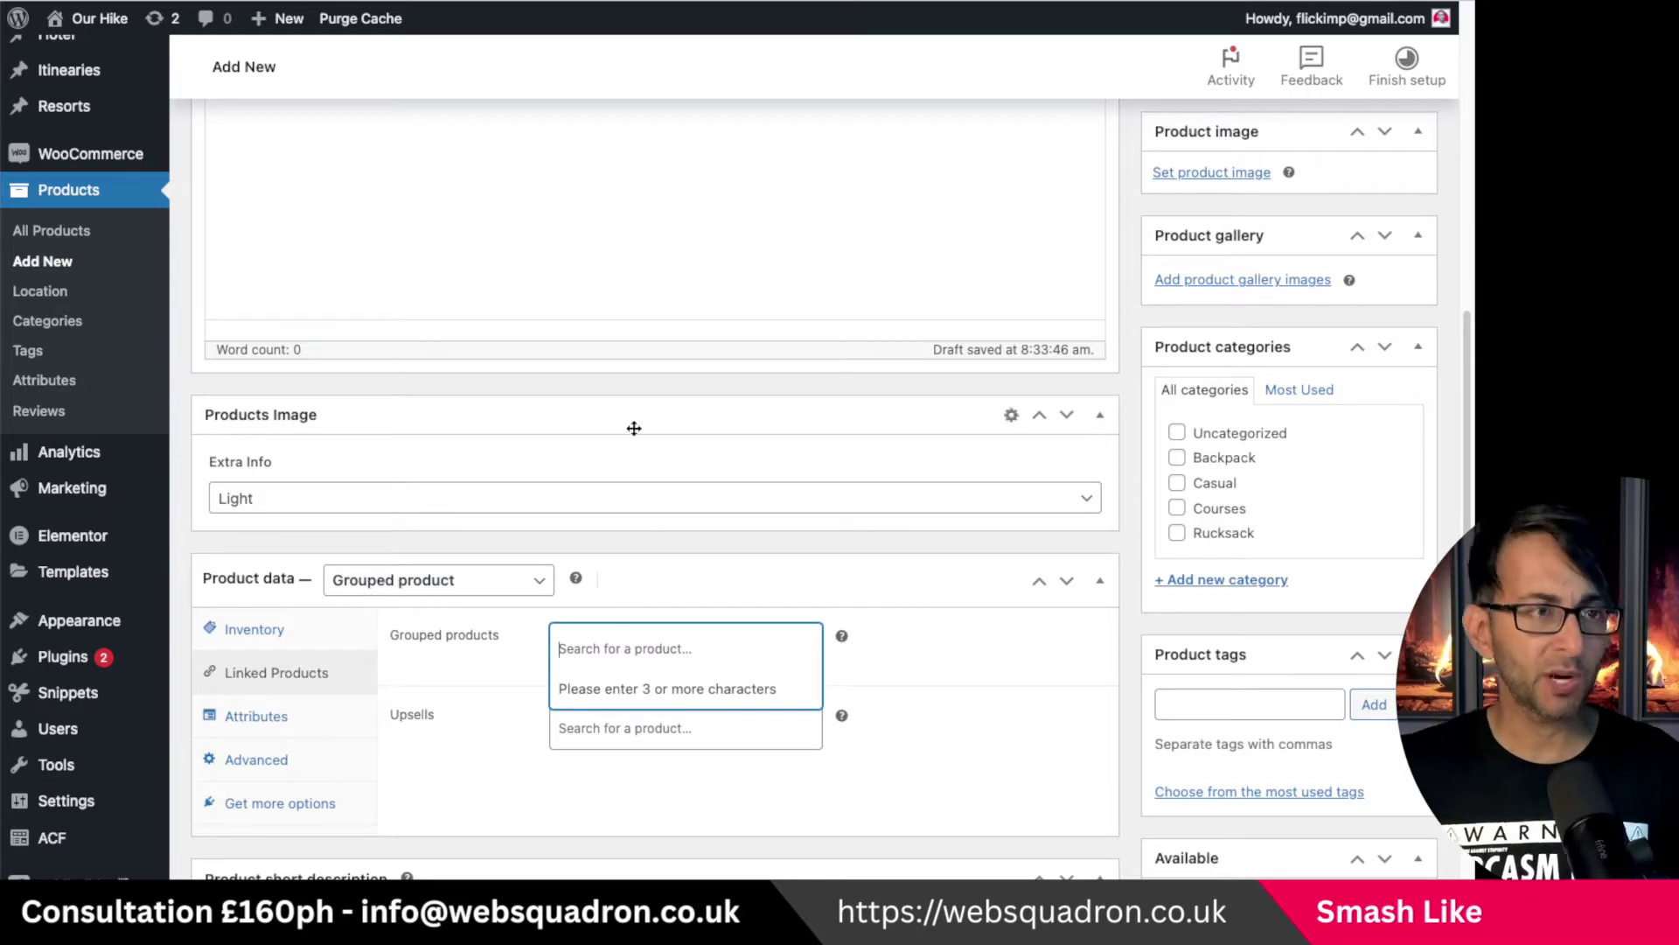
text(styler)
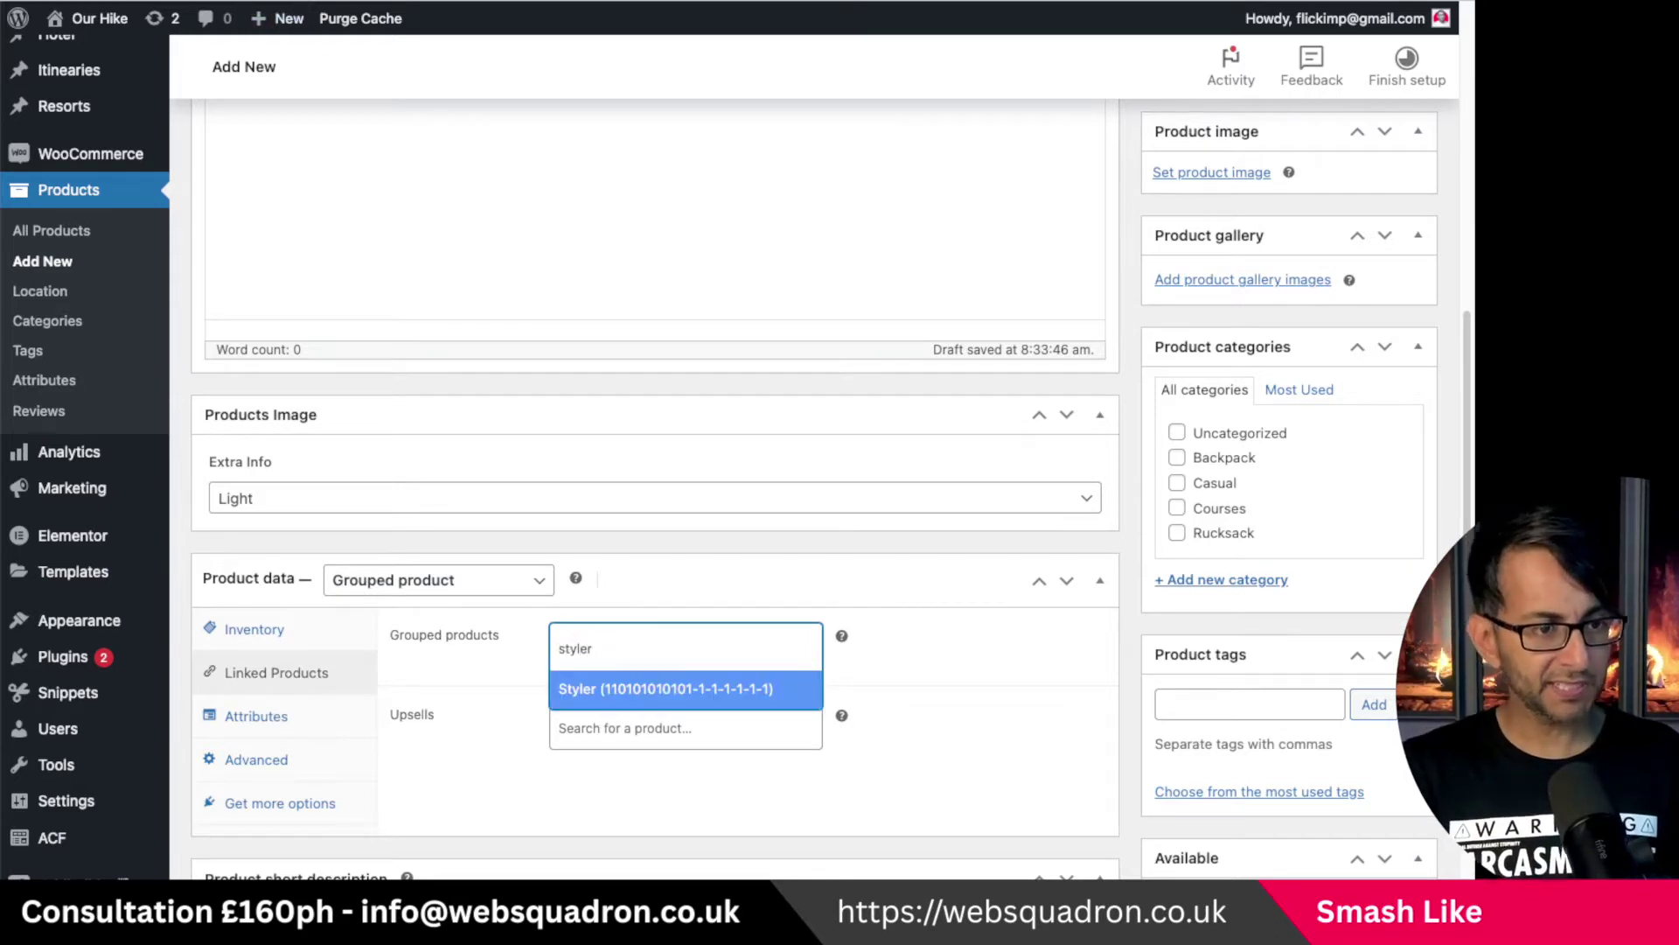
click(669, 691)
text(corporate)
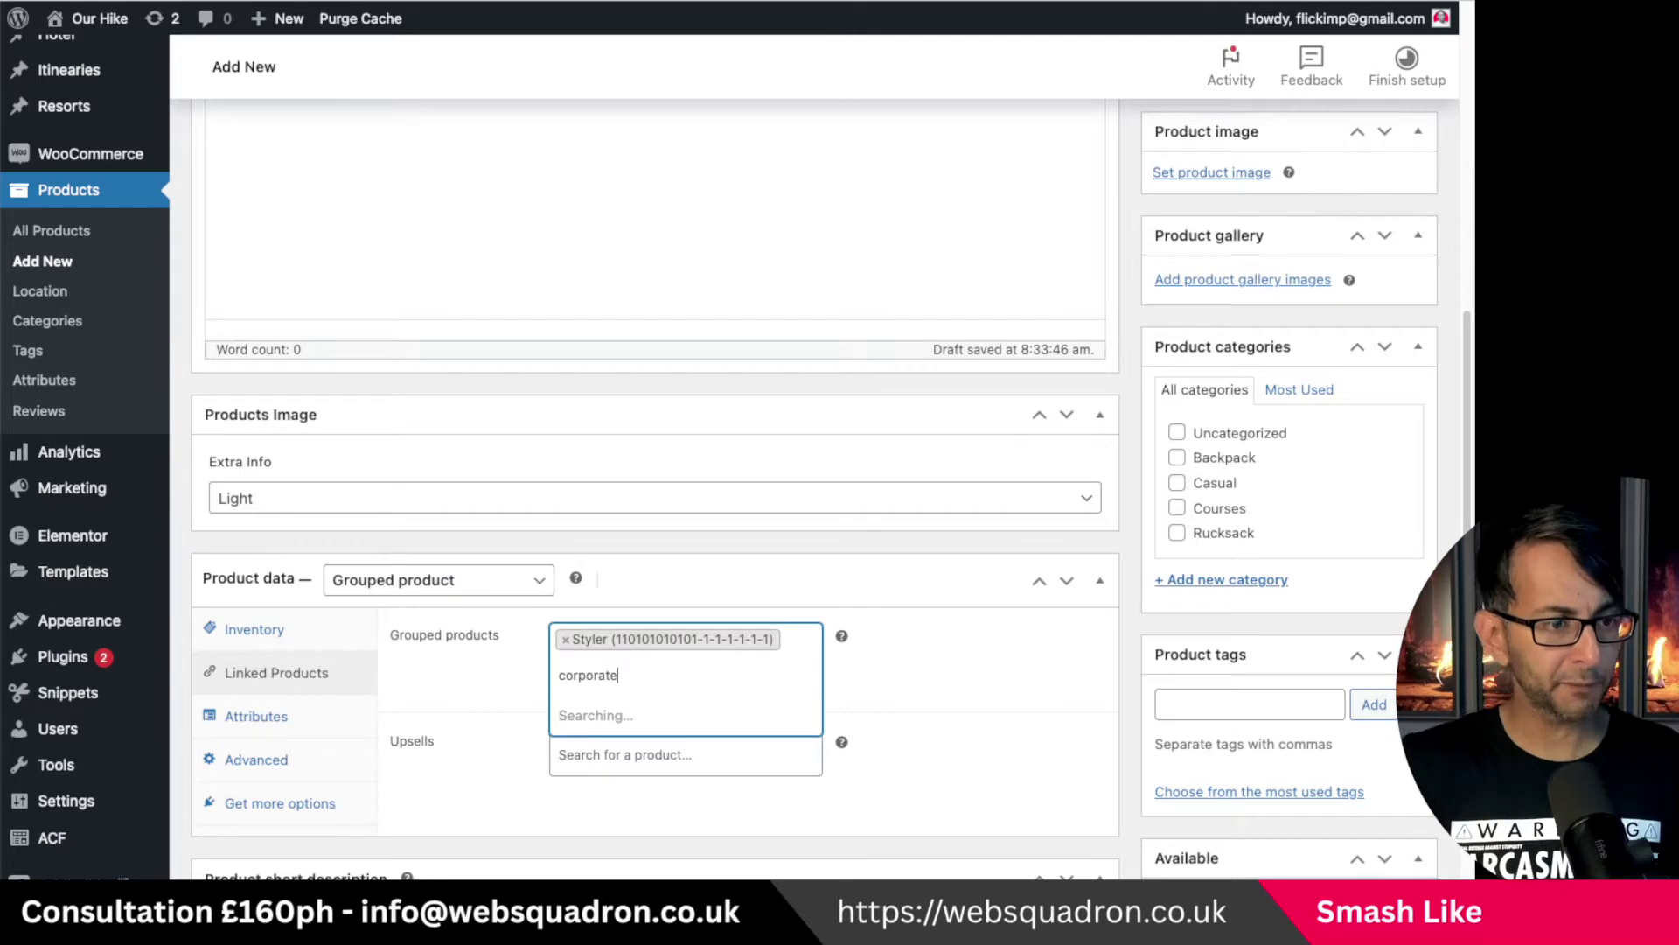
key(Return)
text(nano)
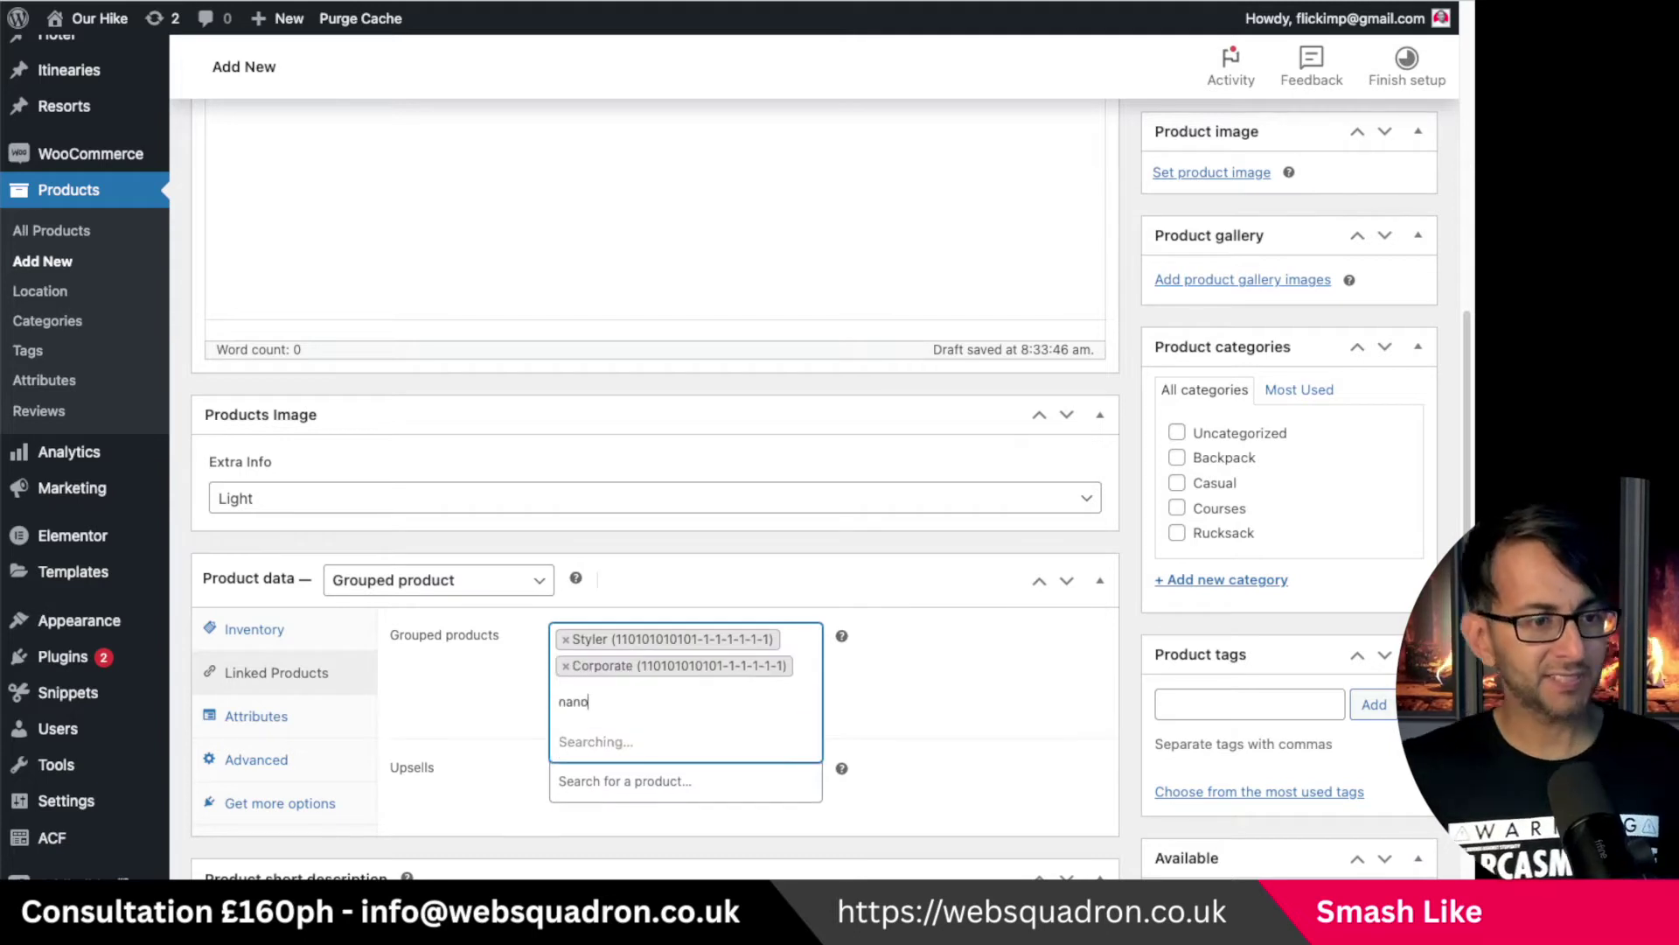
click(698, 757)
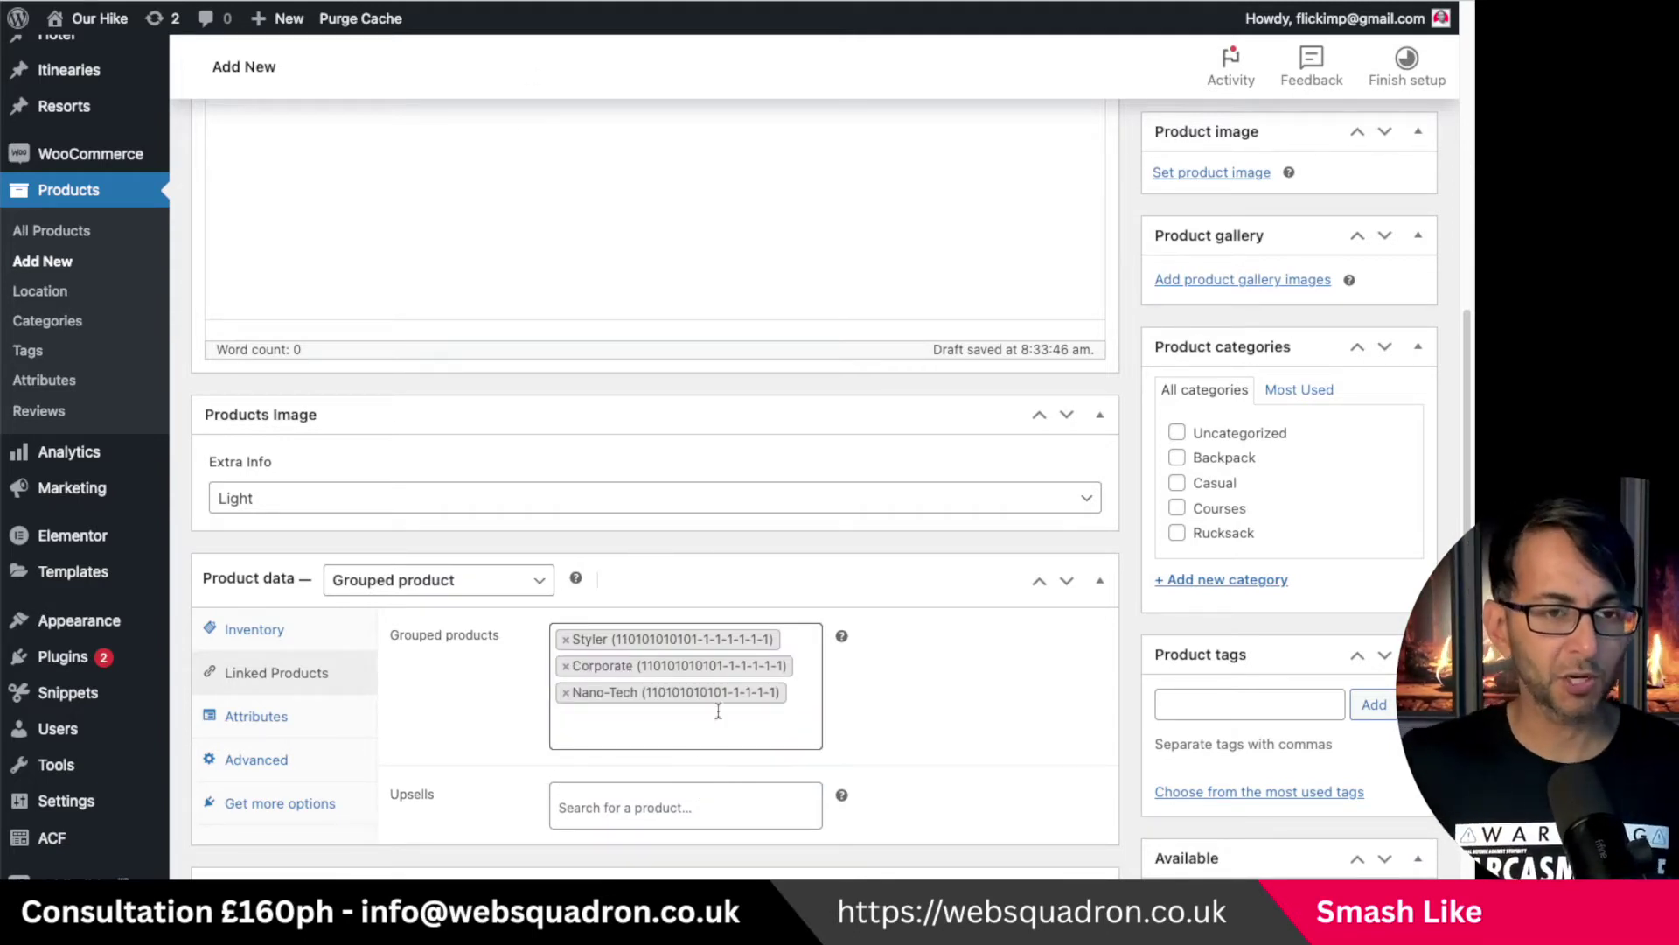
scroll(847, 739, down, 1)
scroll(847, 739, down, 5)
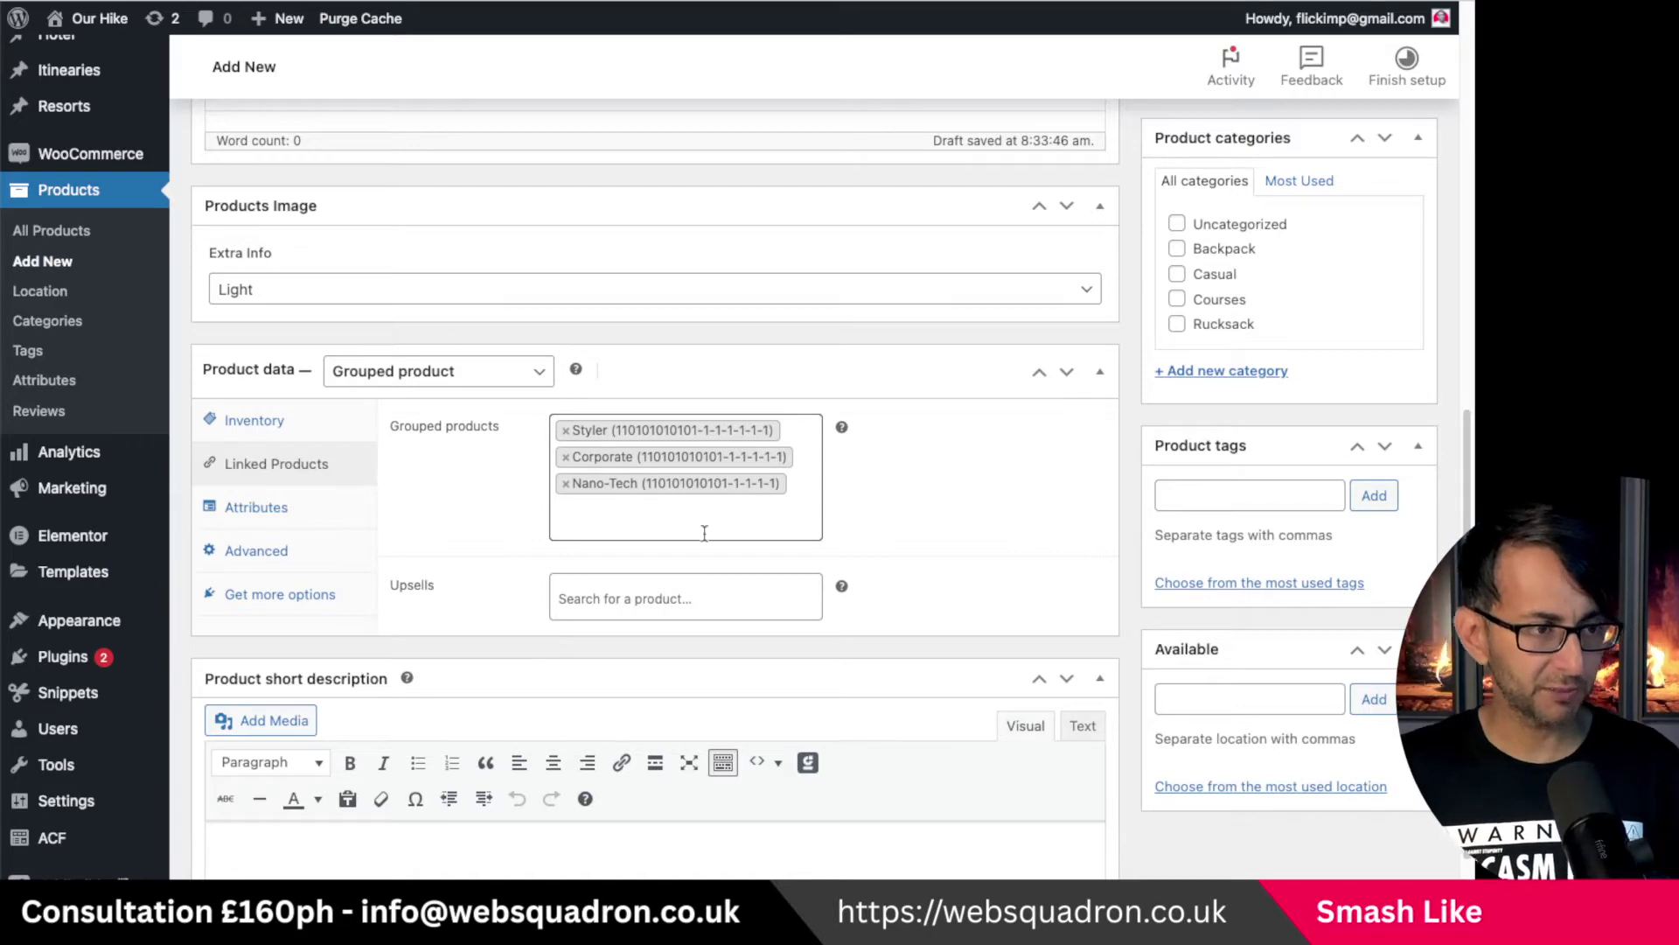
Step: Check the Attributes options, then publish the Bundle Grouped product
click(306, 516)
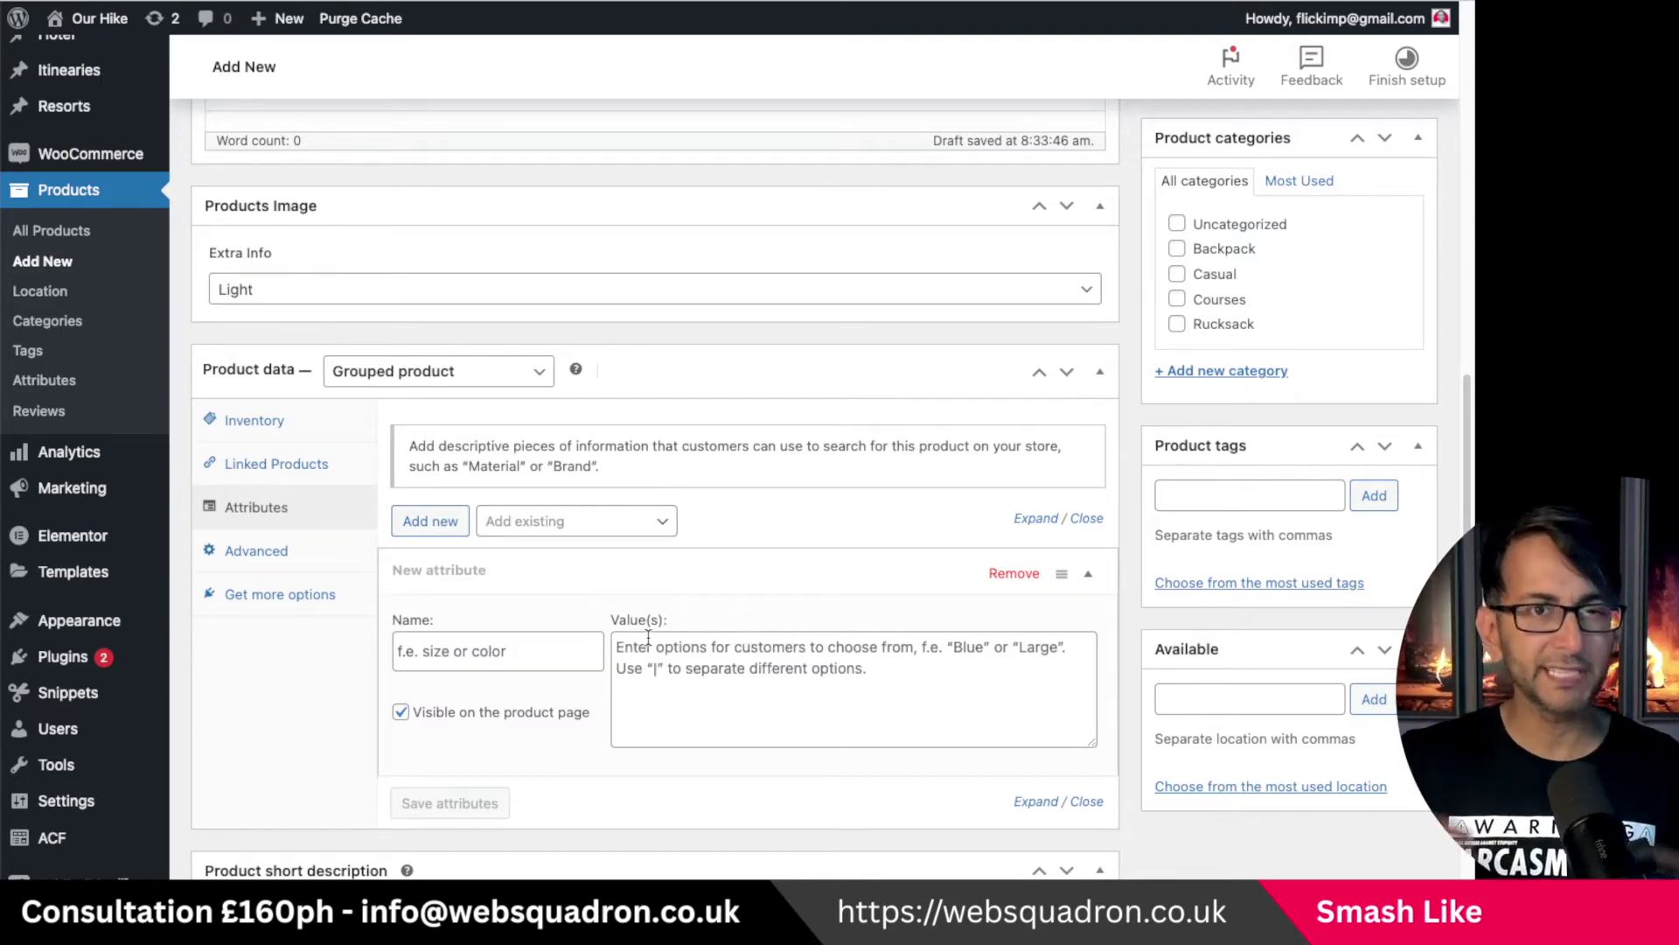
scroll(860, 661, up, 2)
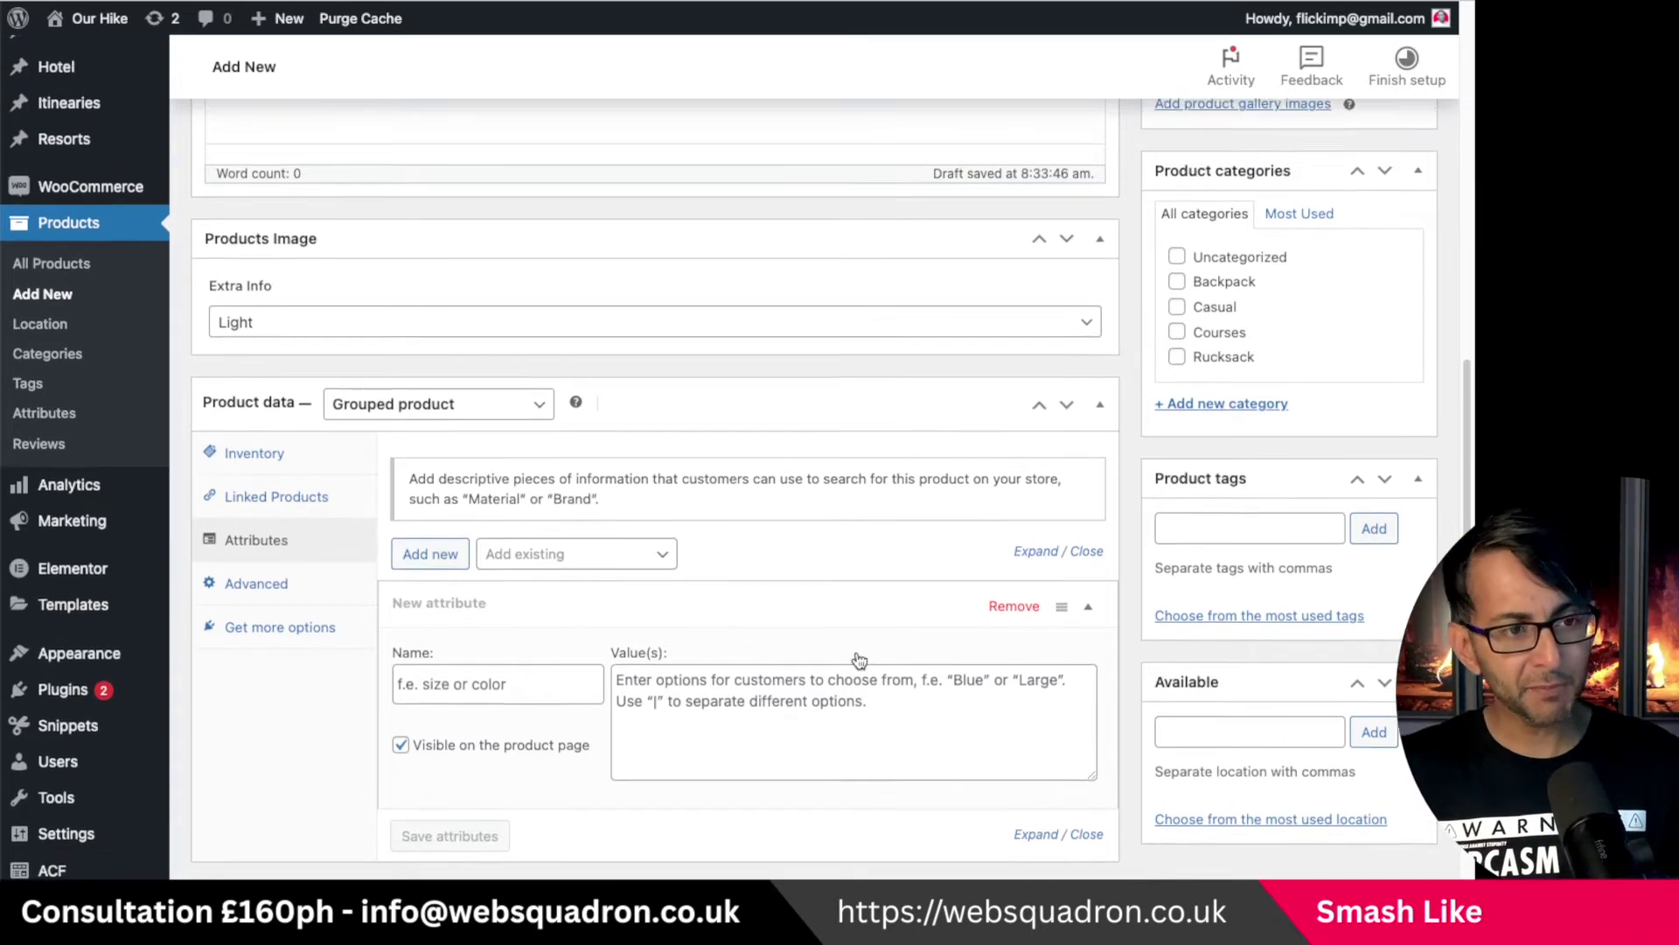
scroll(859, 660, up, 8)
click(1386, 700)
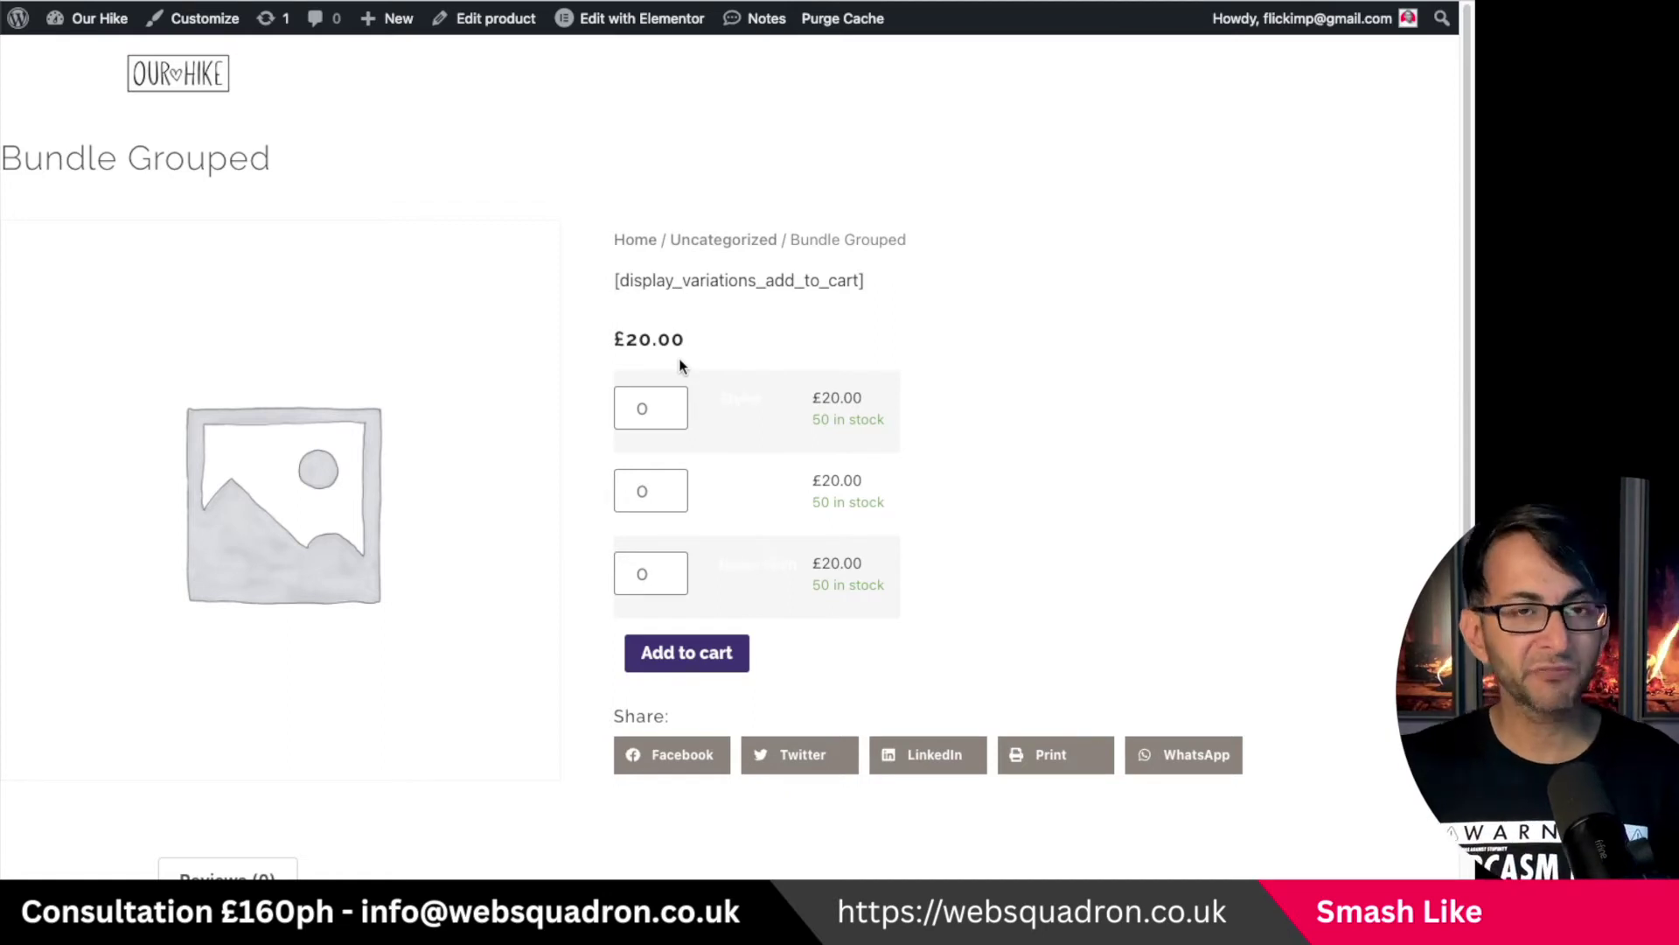
Step: On the live Bundle Grouped page, set the backpack quantities to 1, 3 and 20
click(662, 403)
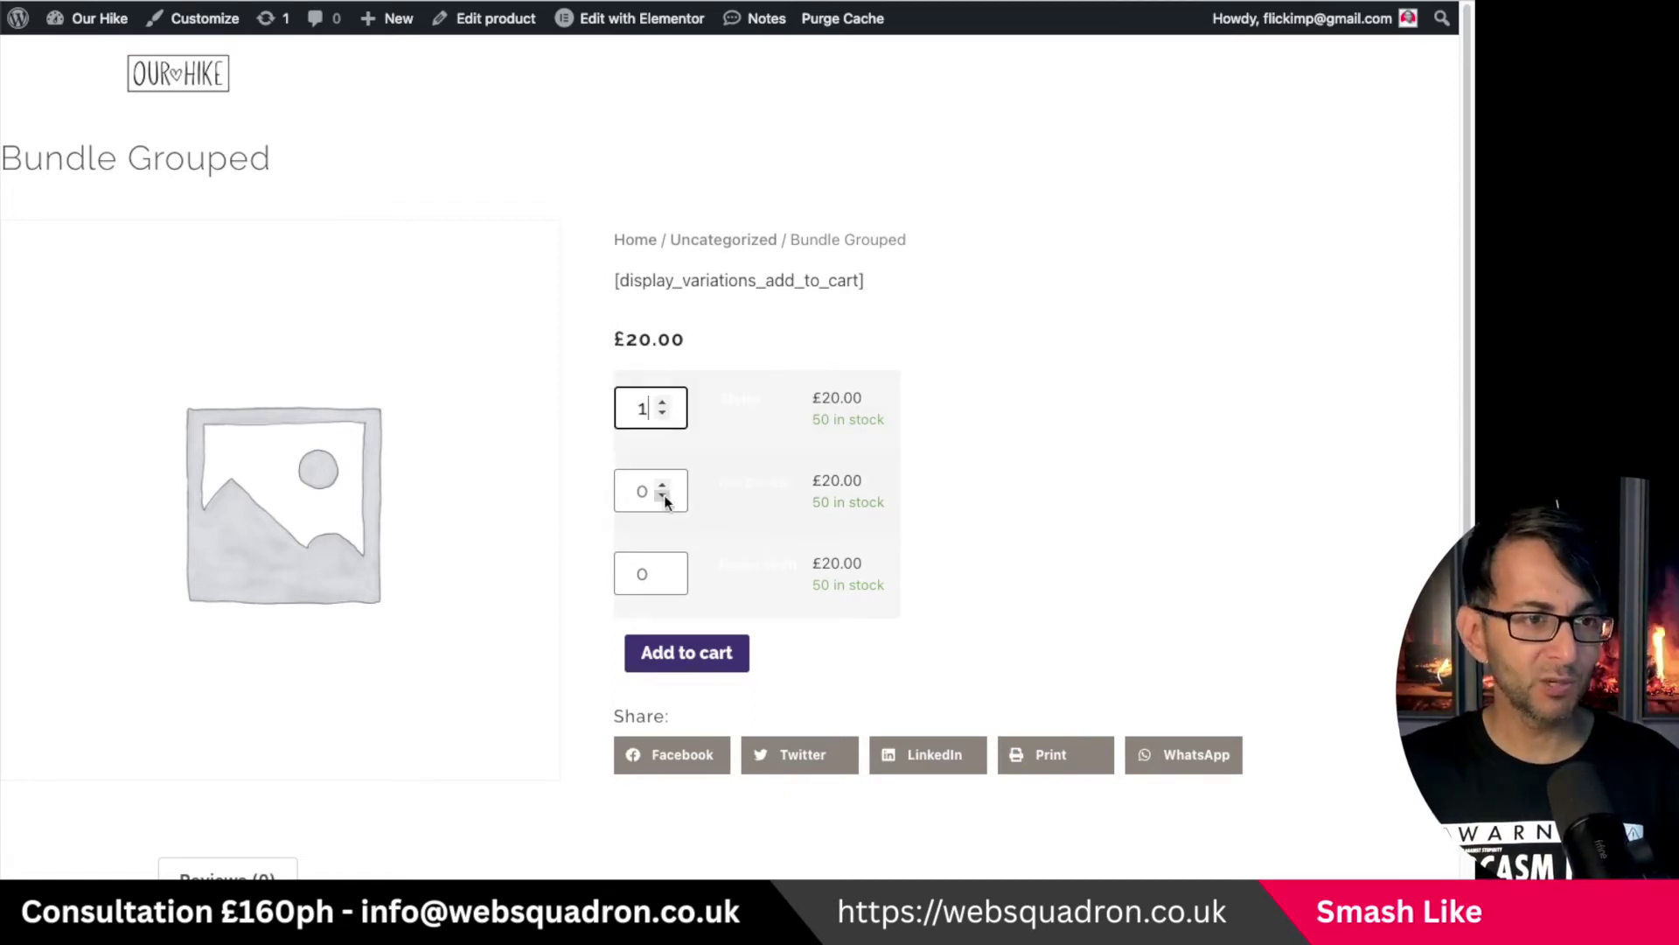
click(662, 486)
click(662, 486)
click(662, 486)
click(665, 569)
click(665, 568)
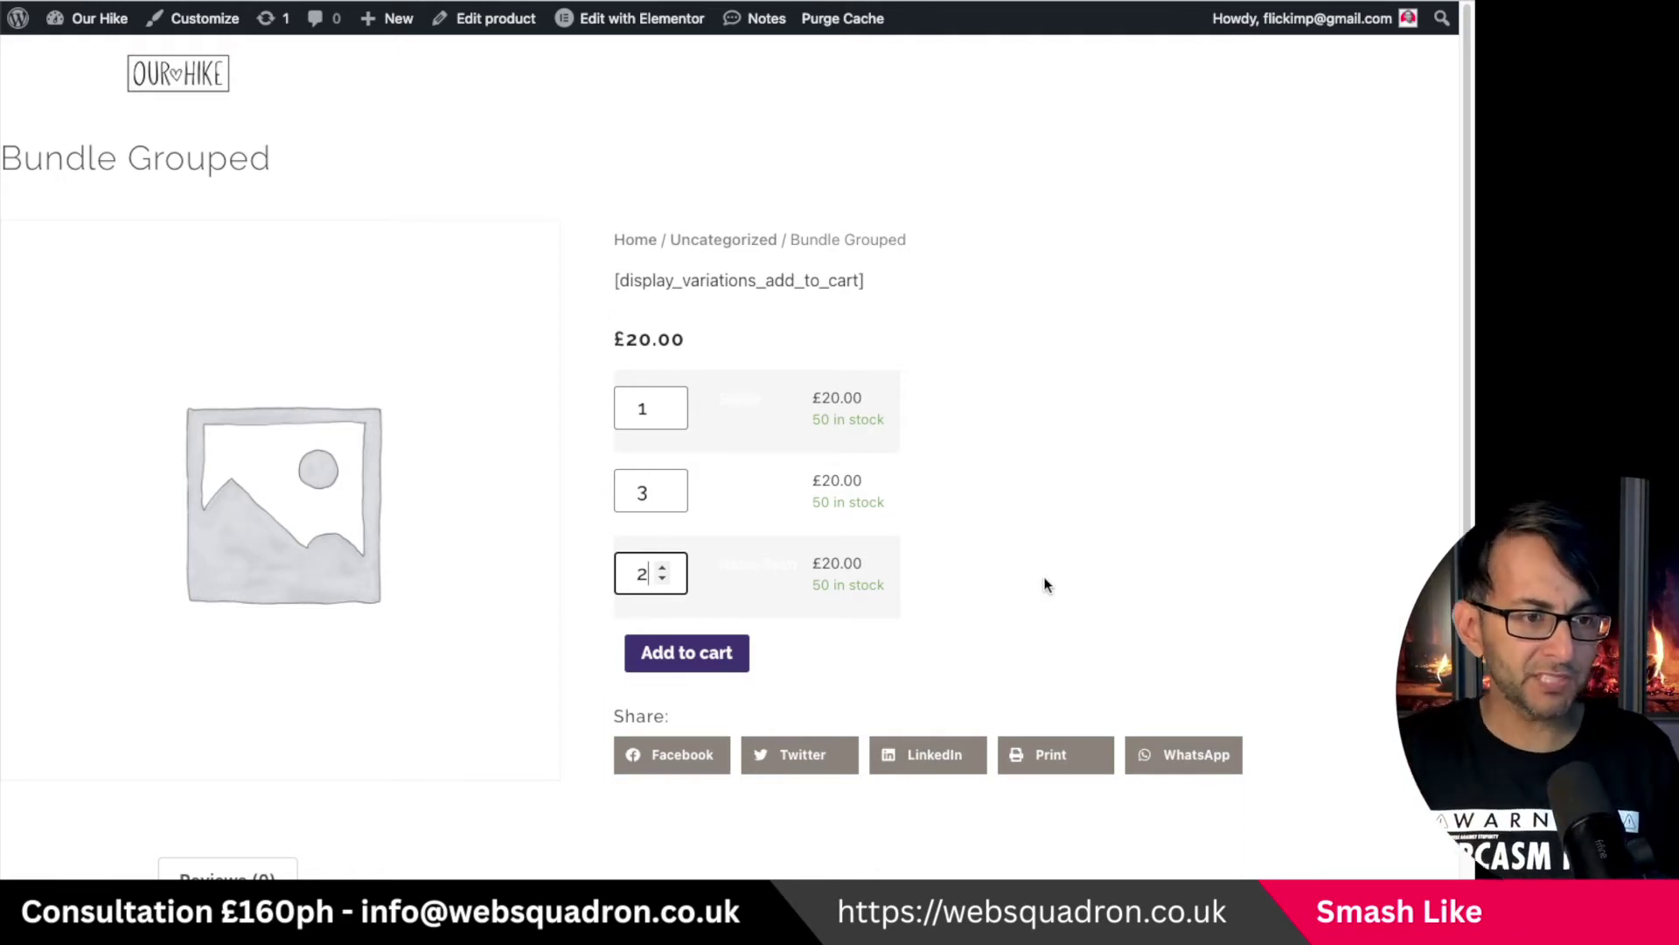
text(0)
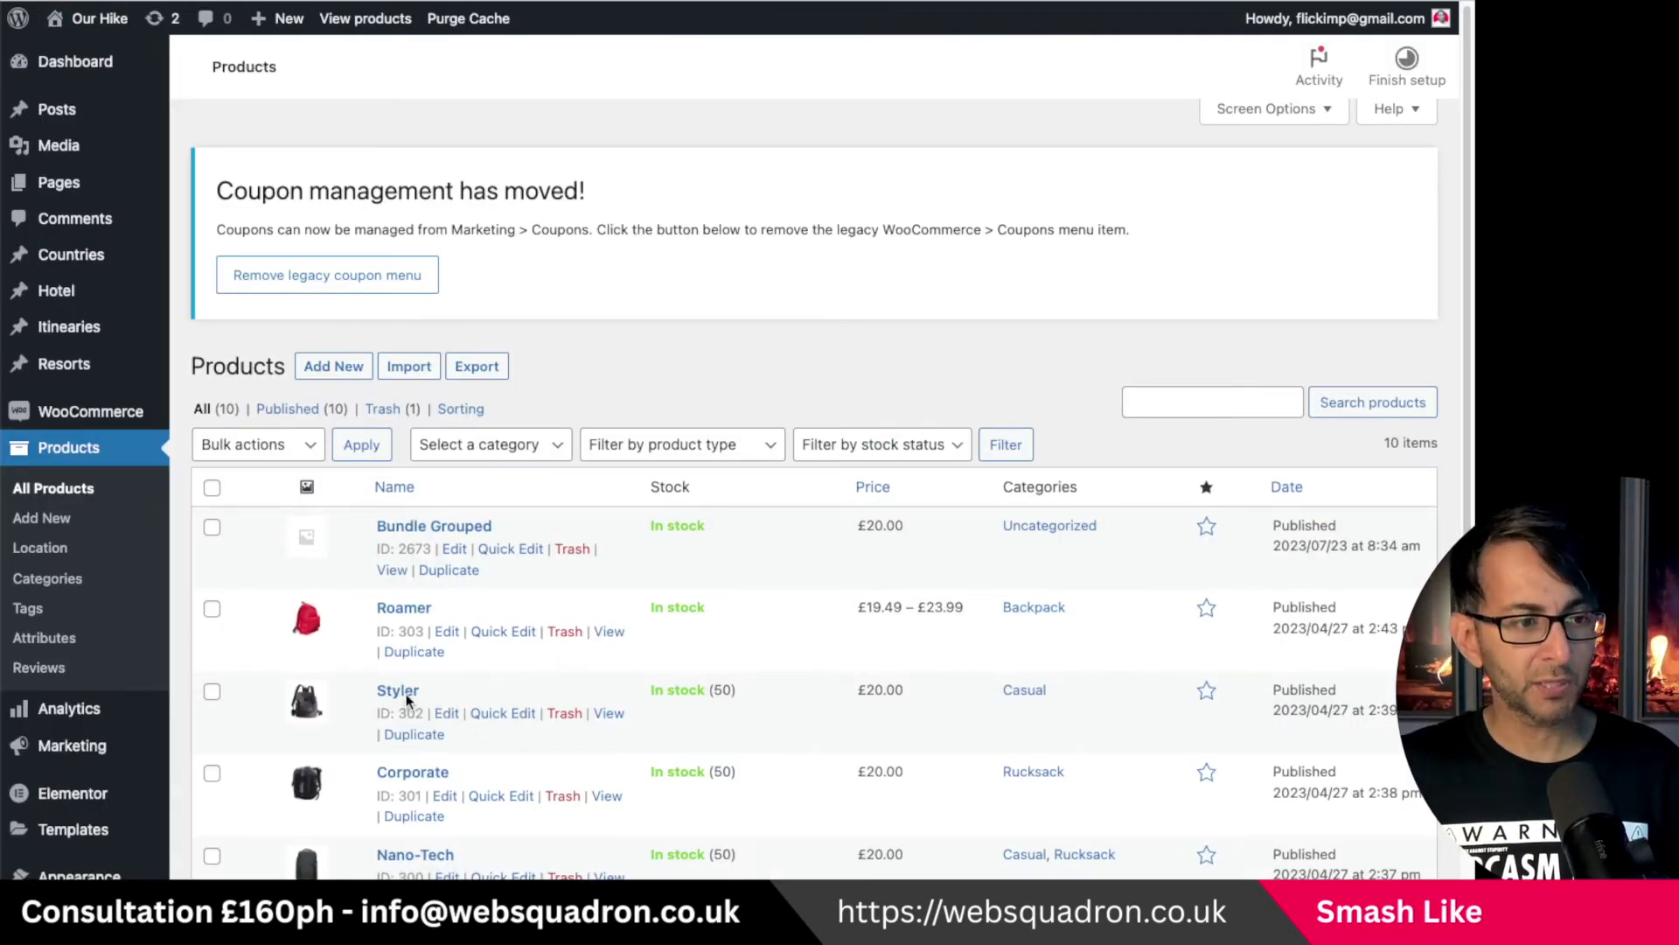
Step: Tick 'Sold individually' in Styler's Inventory settings and update the product
click(446, 713)
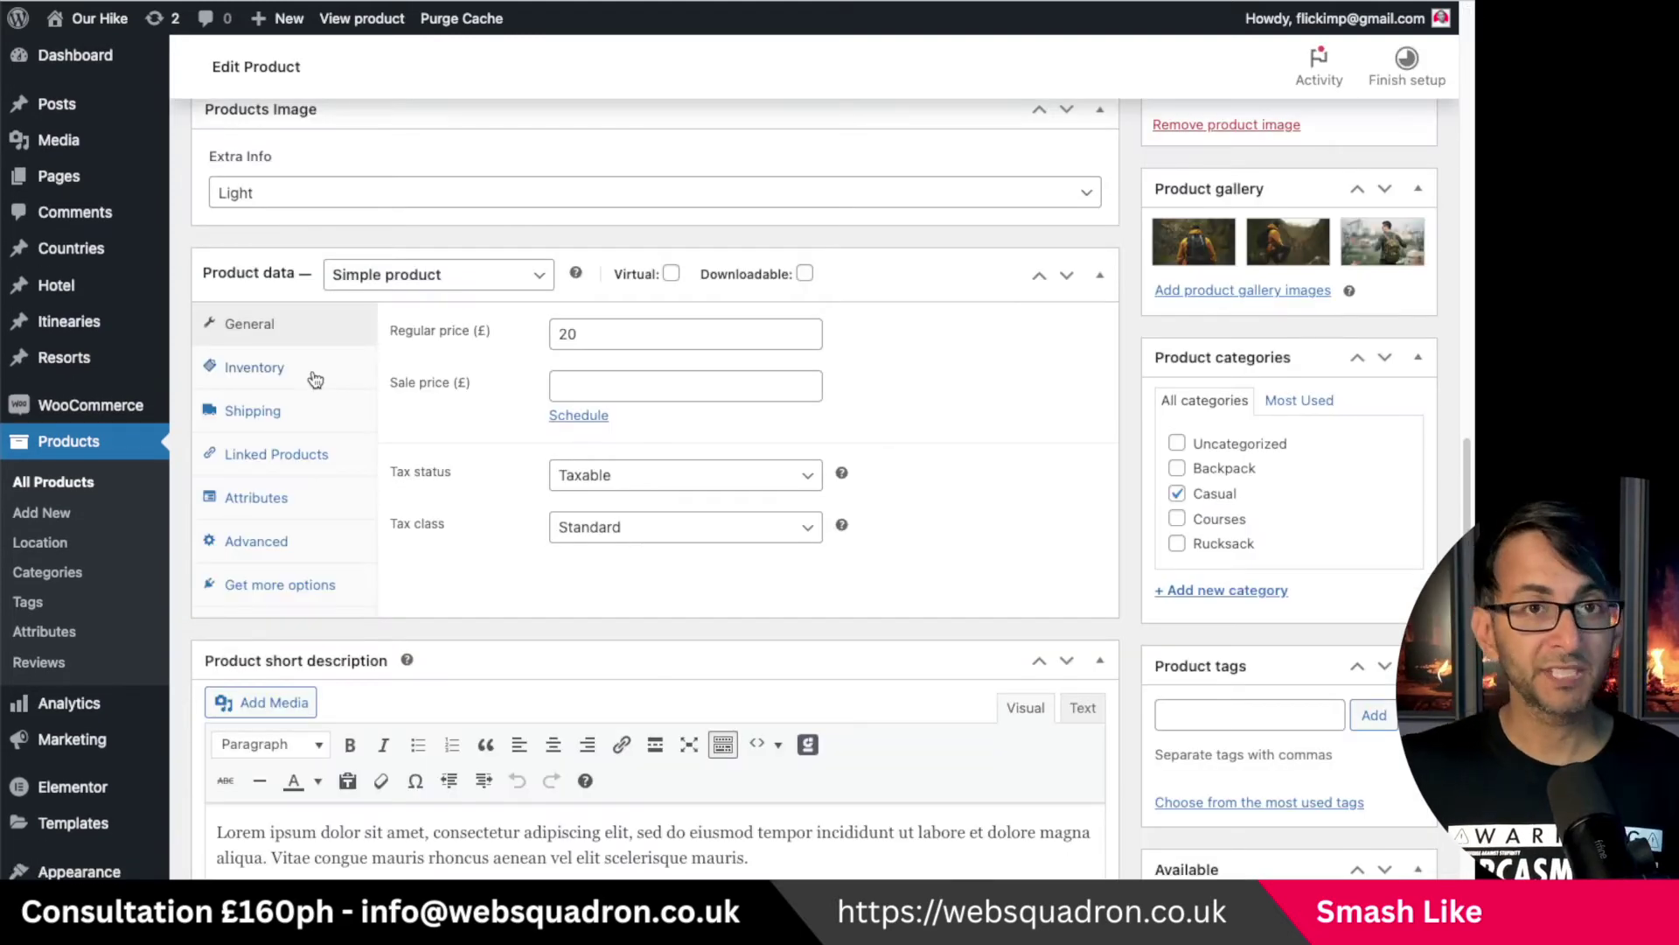
click(315, 379)
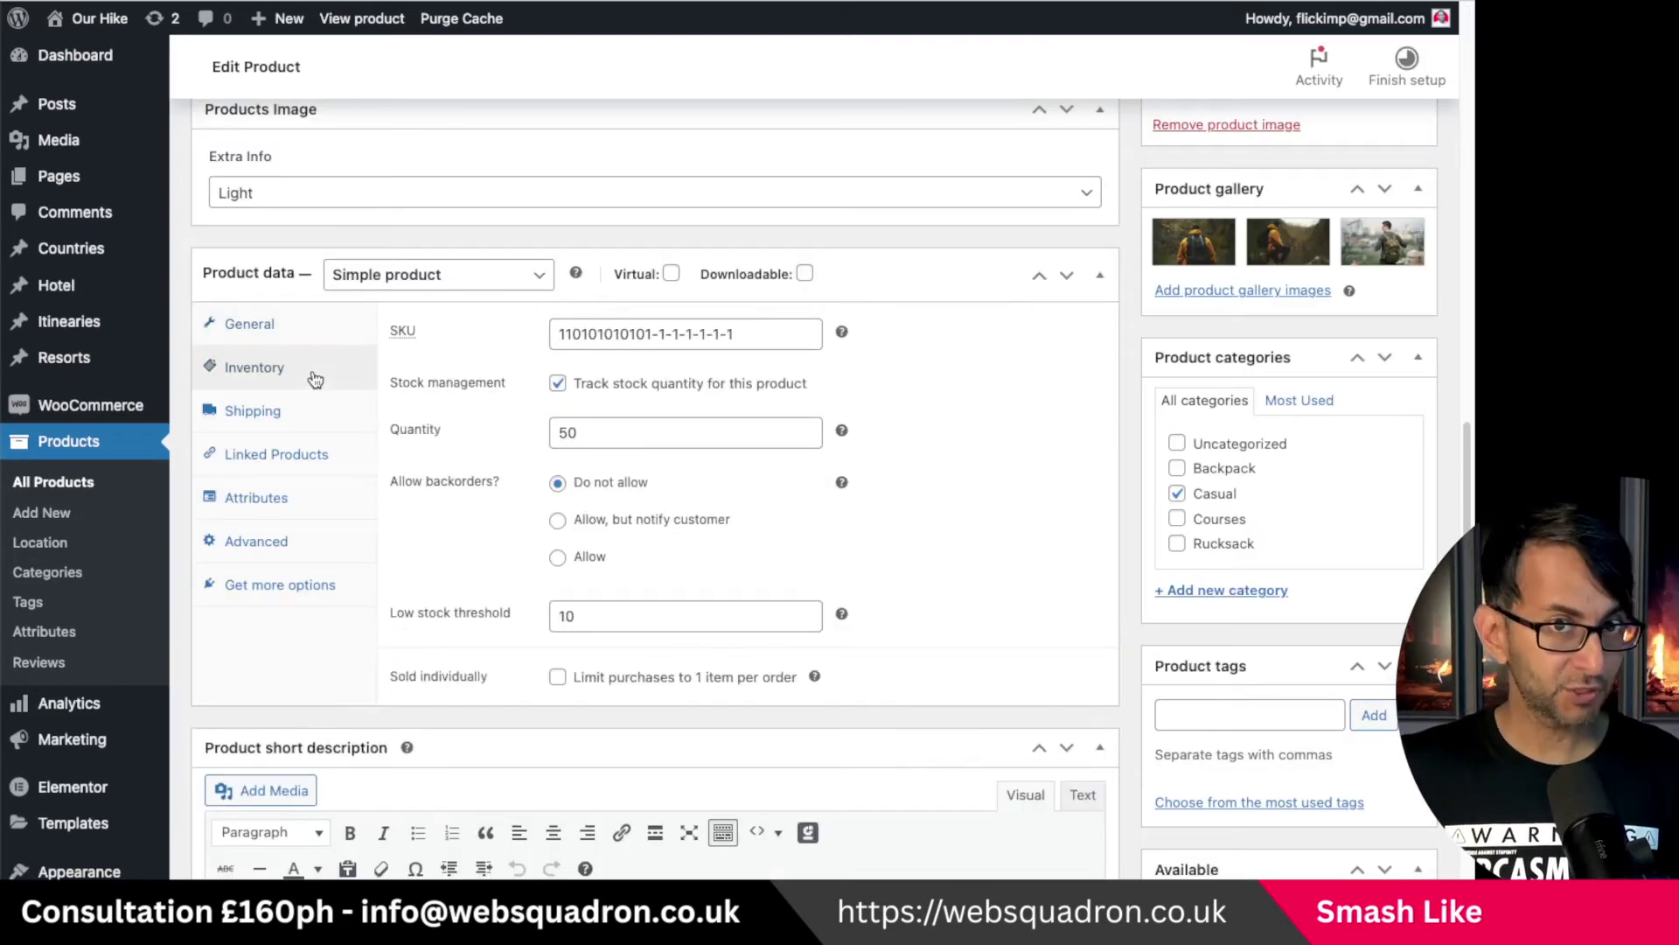
click(557, 677)
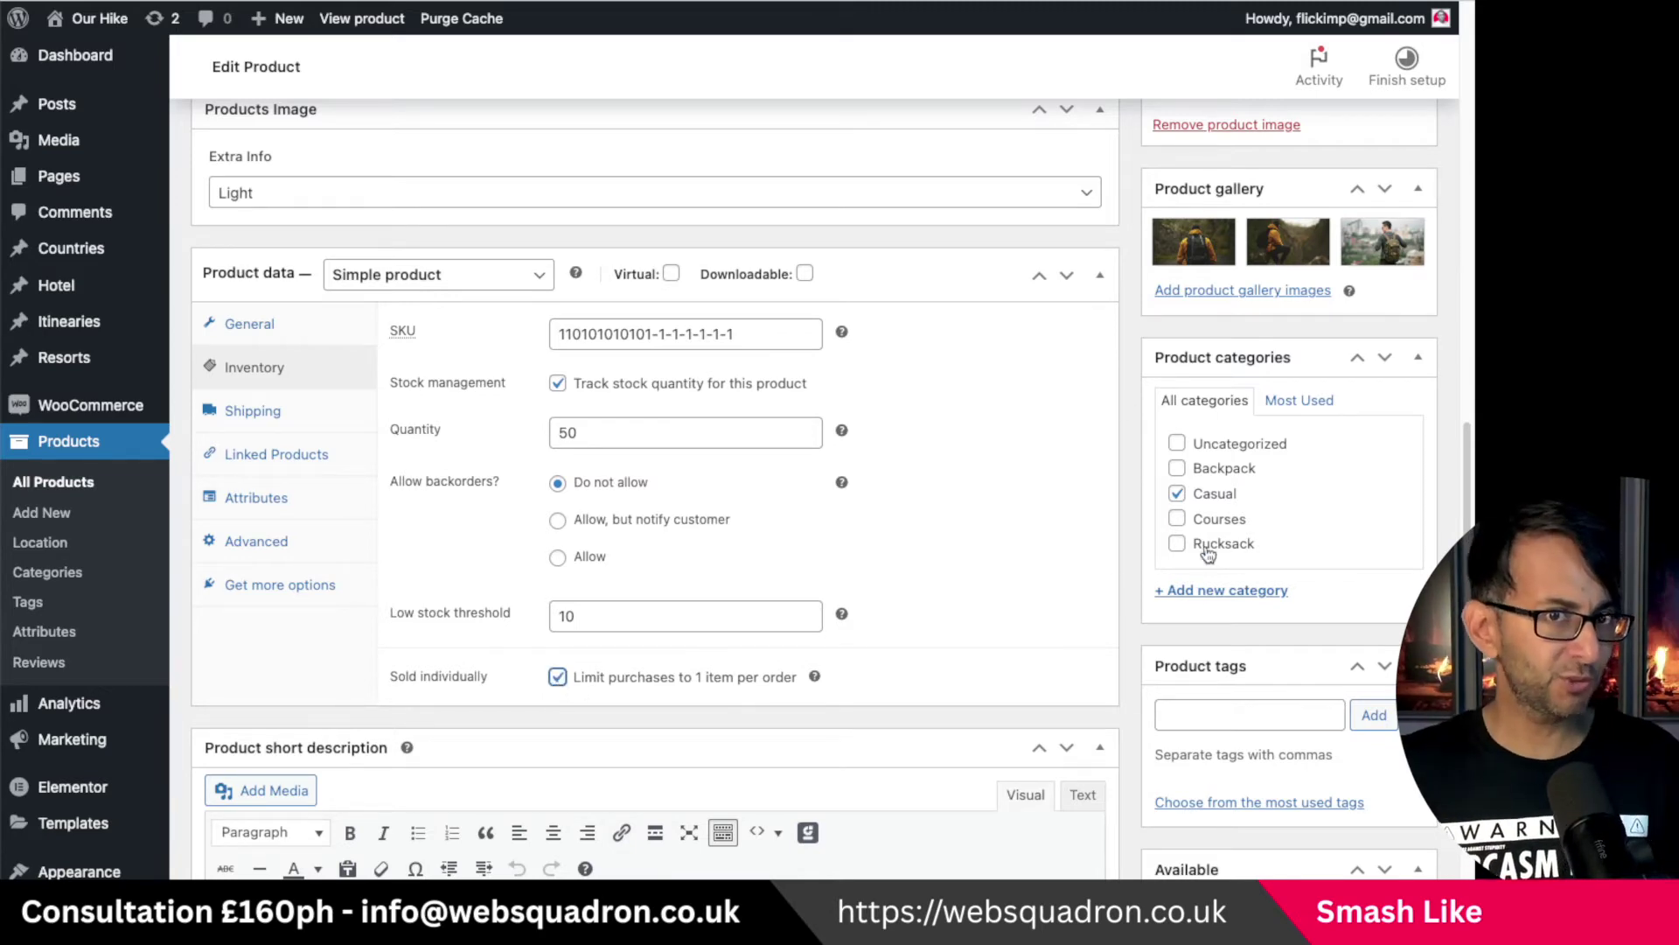
scroll(995, 634, down, 1)
scroll(1014, 630, up, 5)
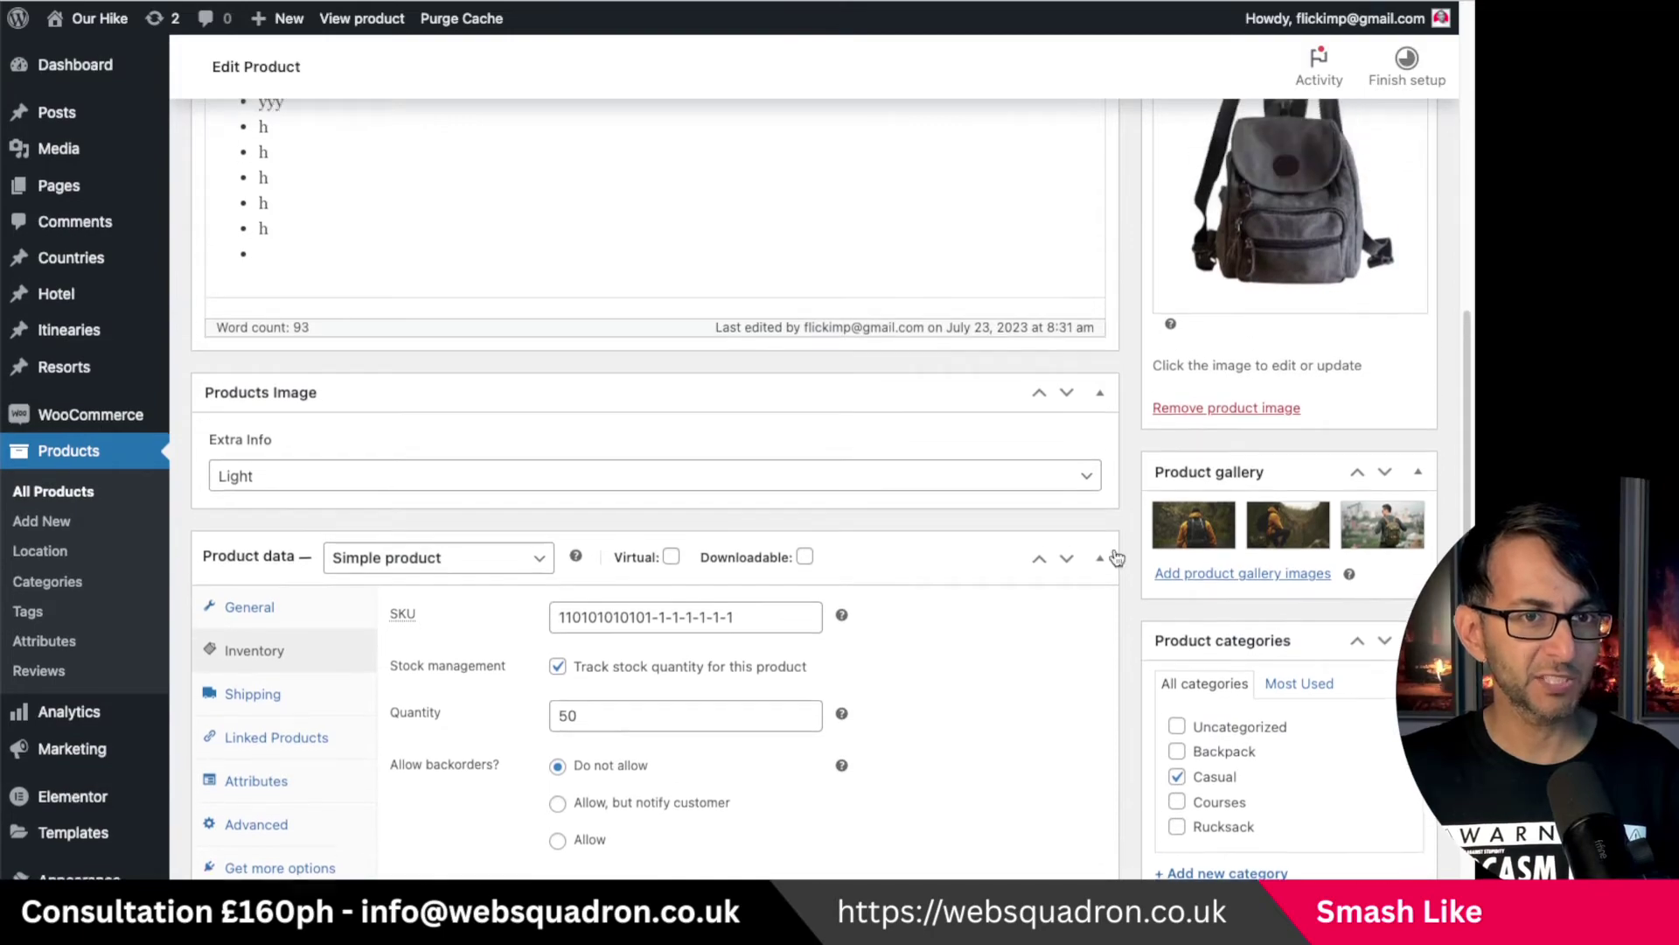
scroll(1120, 549, down, 6)
scroll(1123, 547, up, 15)
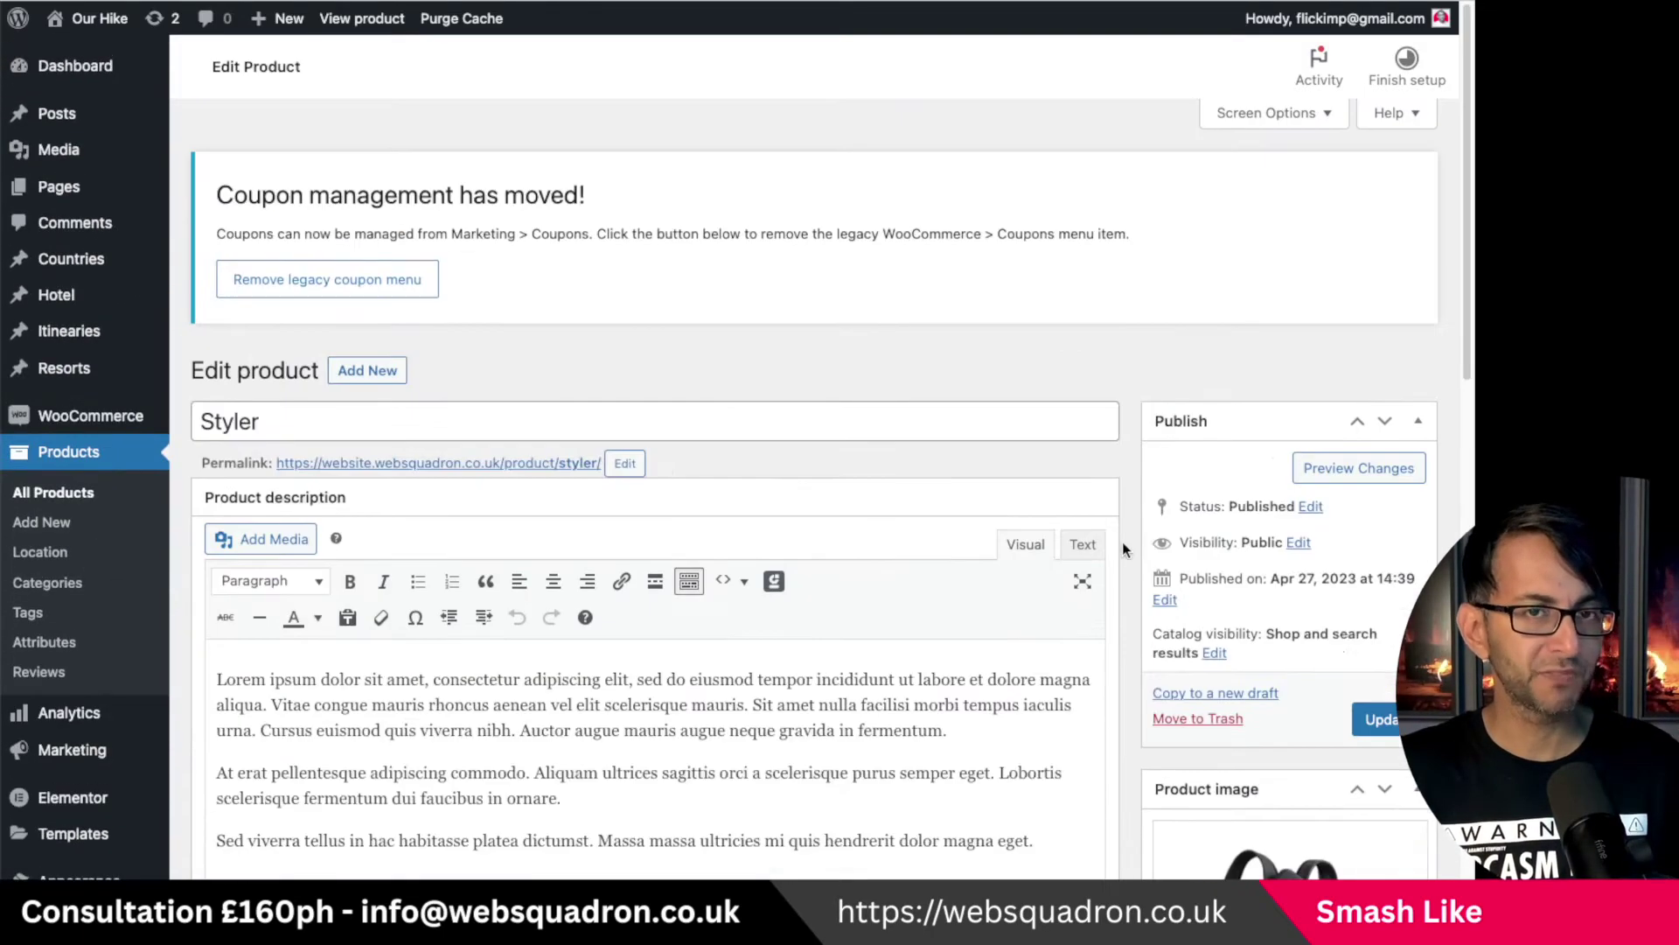
click(1396, 732)
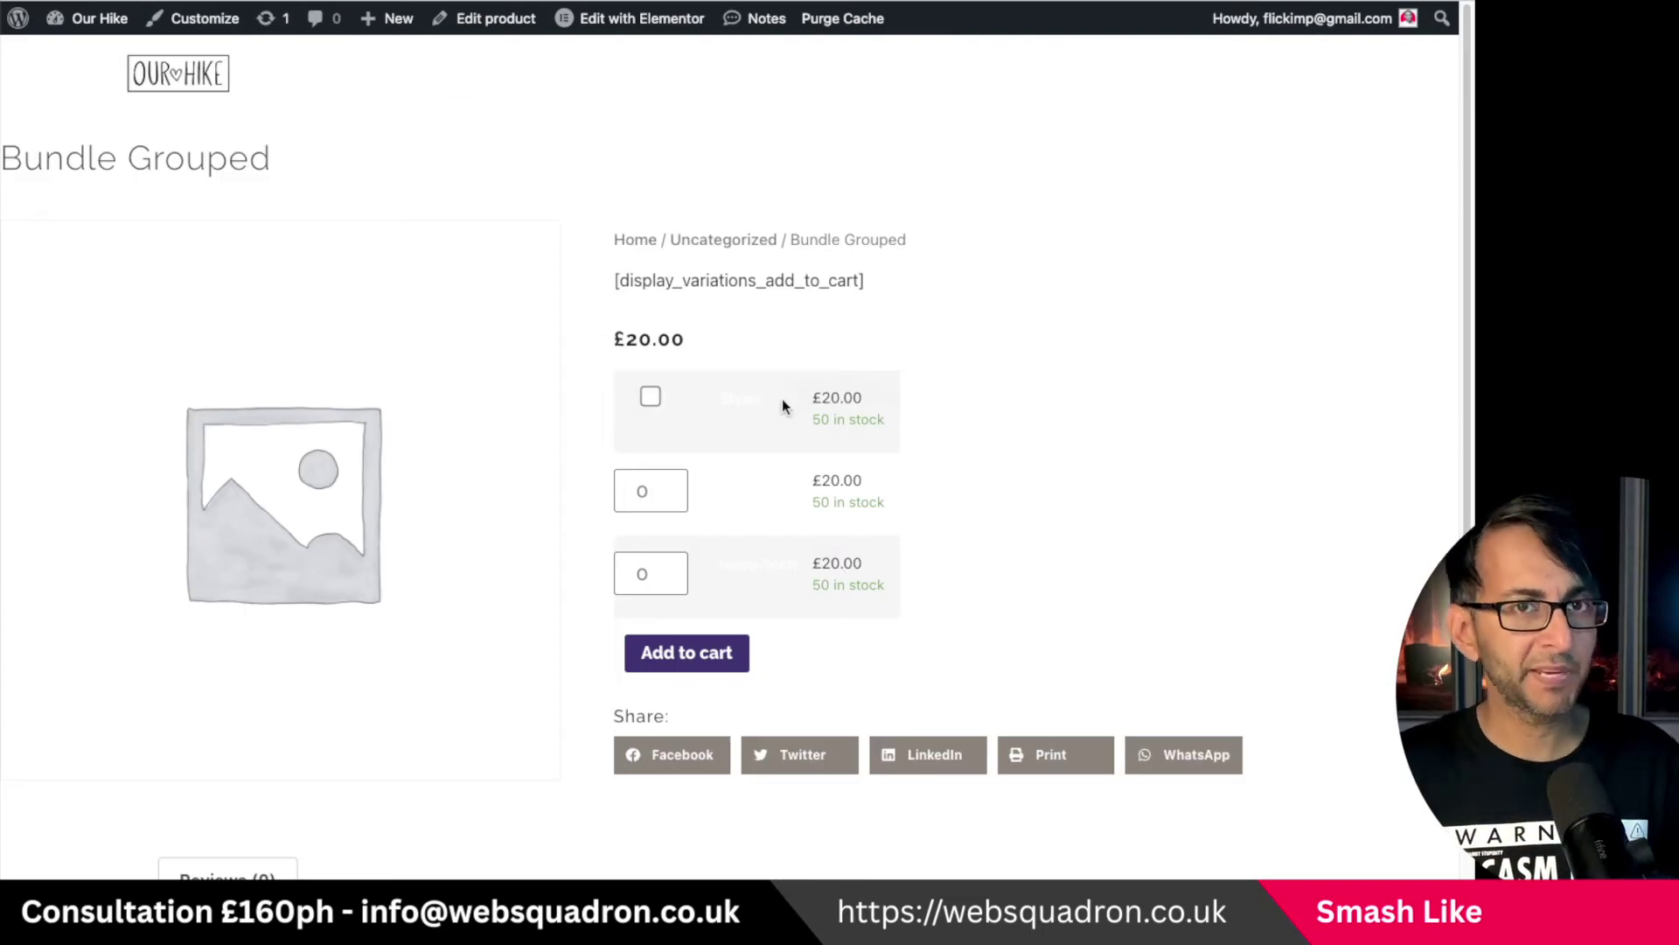
Step: Set Corporate and Nano-Tech to quantity 1, tick Styler, add all three to the cart, and view it
click(662, 485)
click(663, 569)
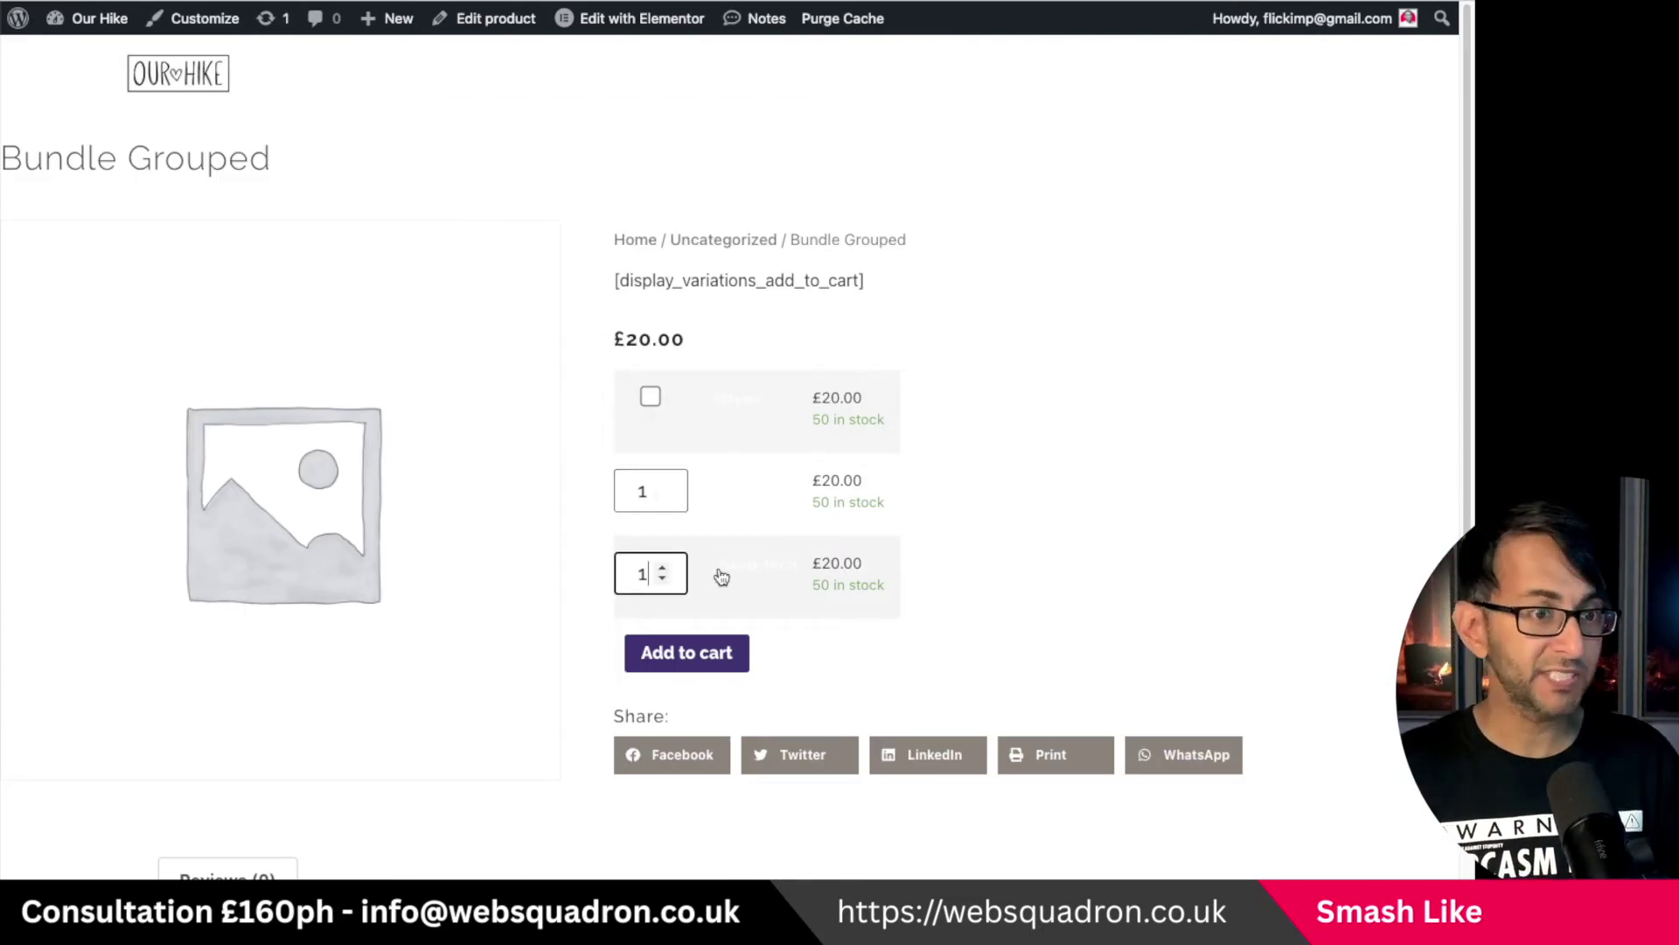
text(0)
key(BackSpace)
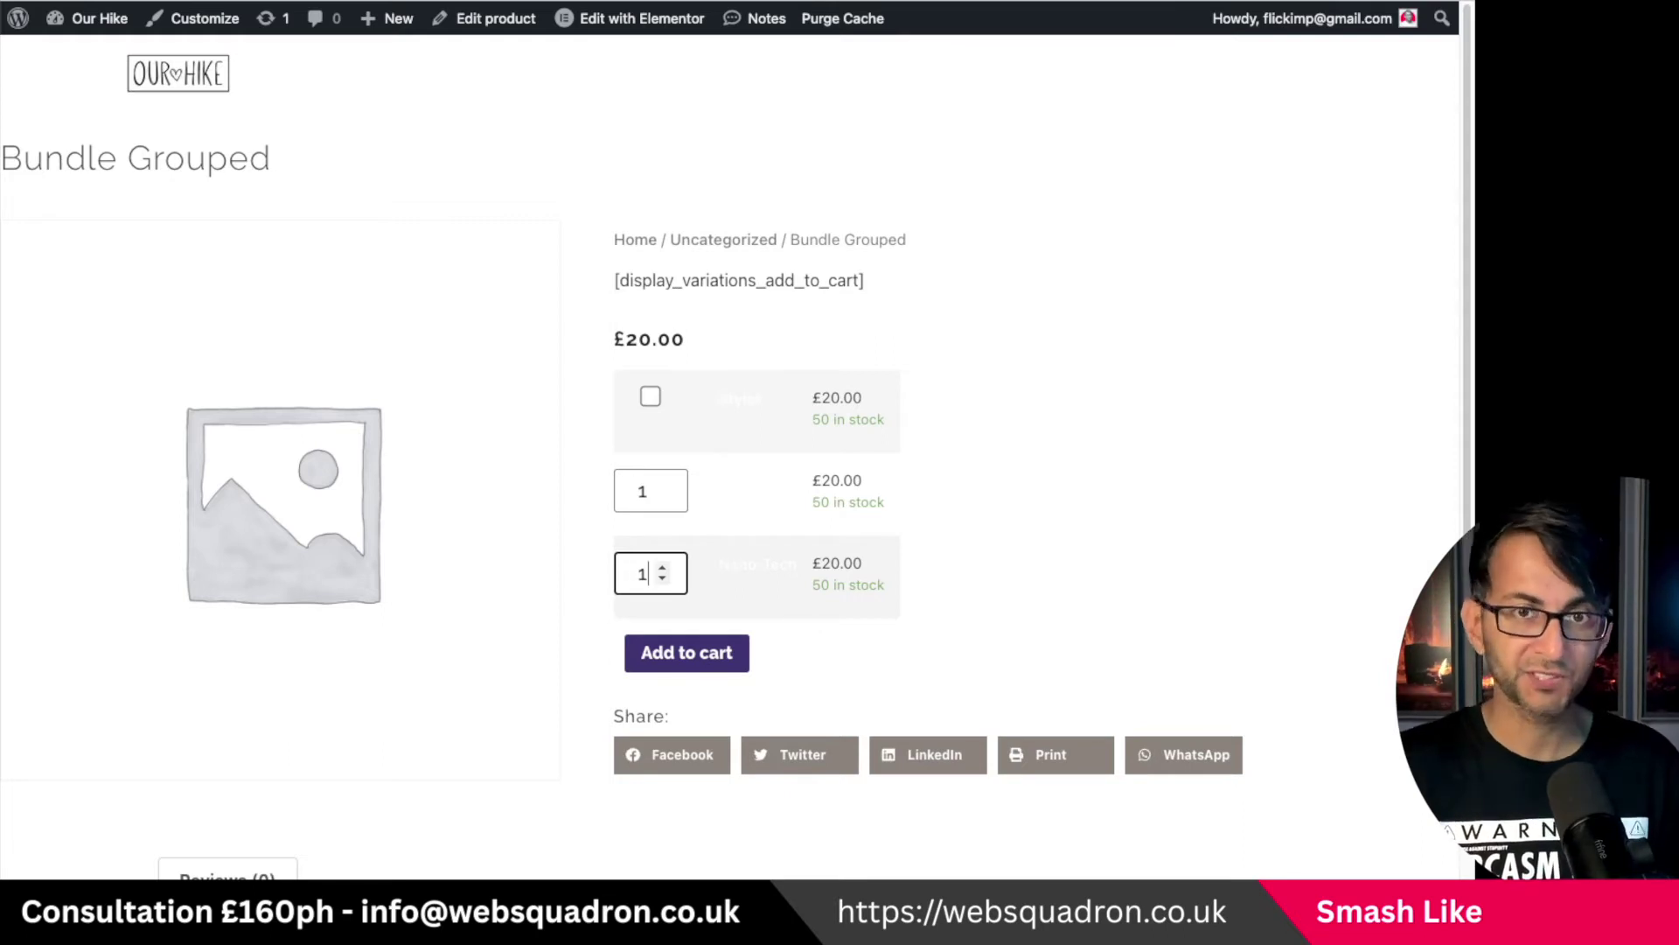
click(651, 397)
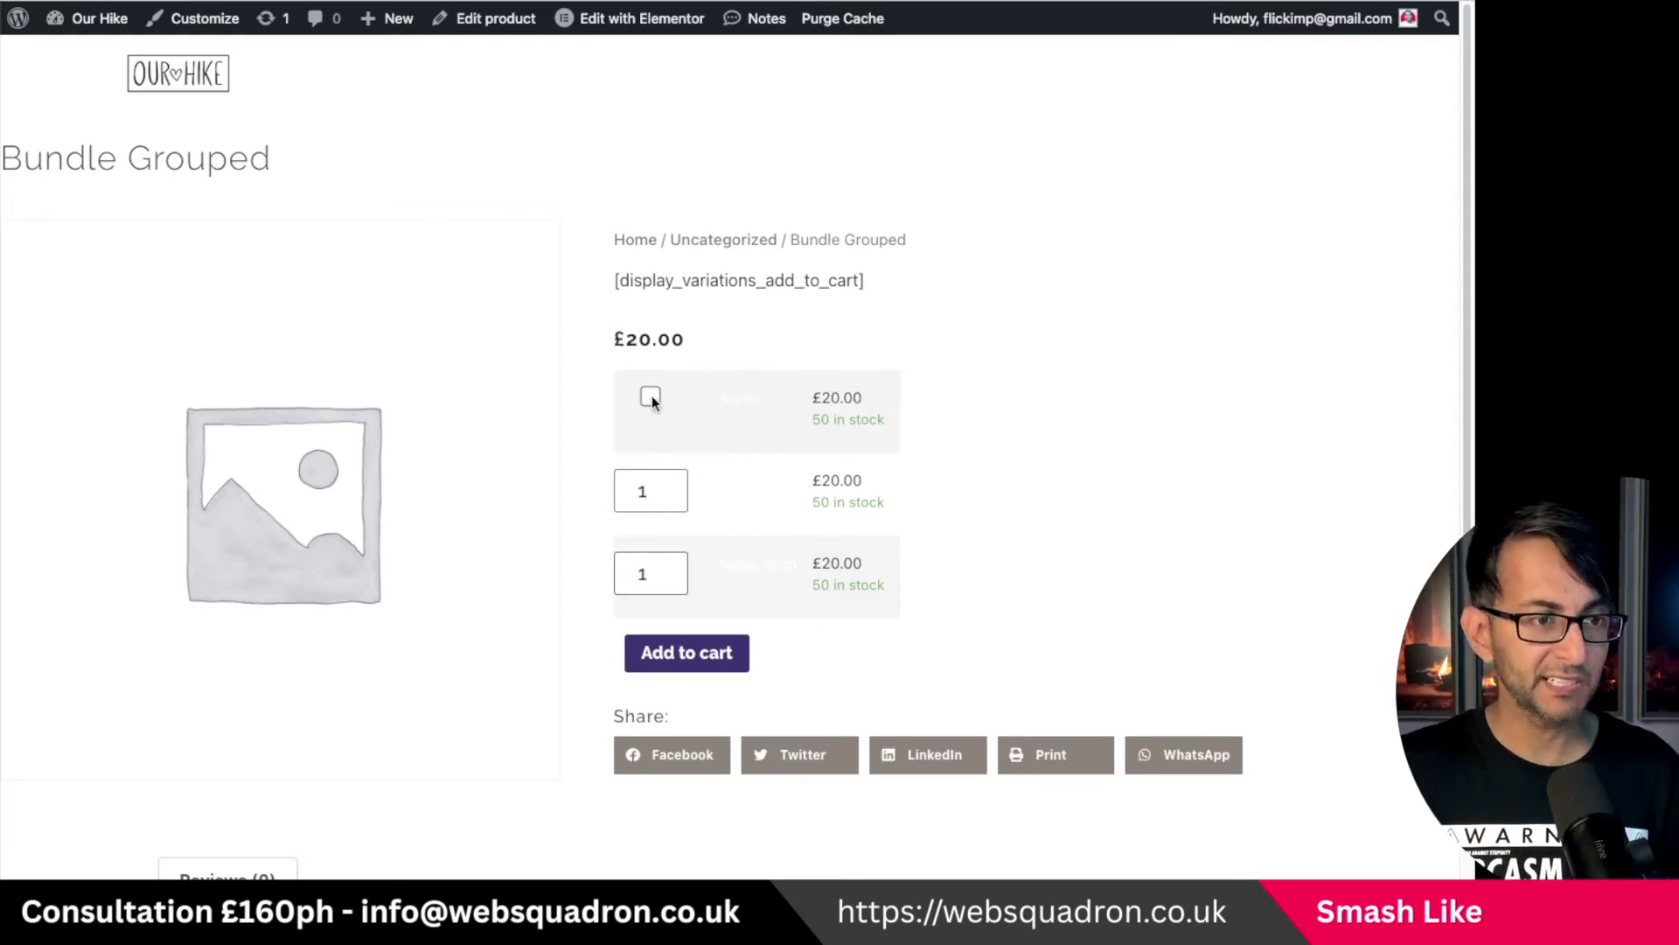
click(652, 398)
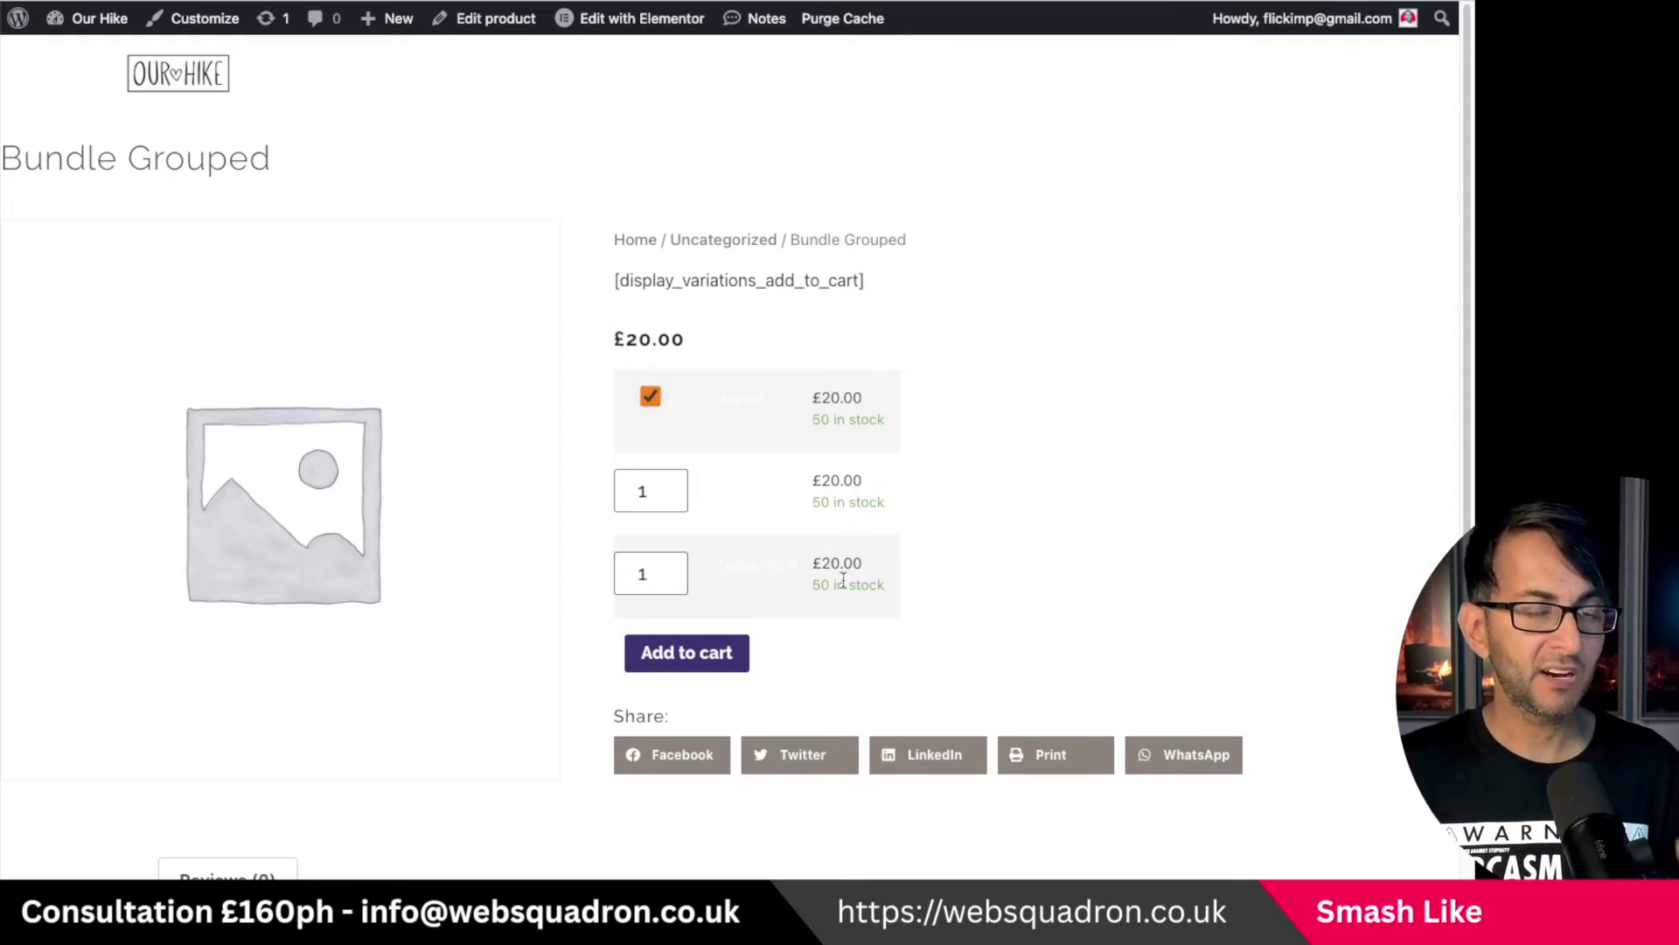
click(718, 668)
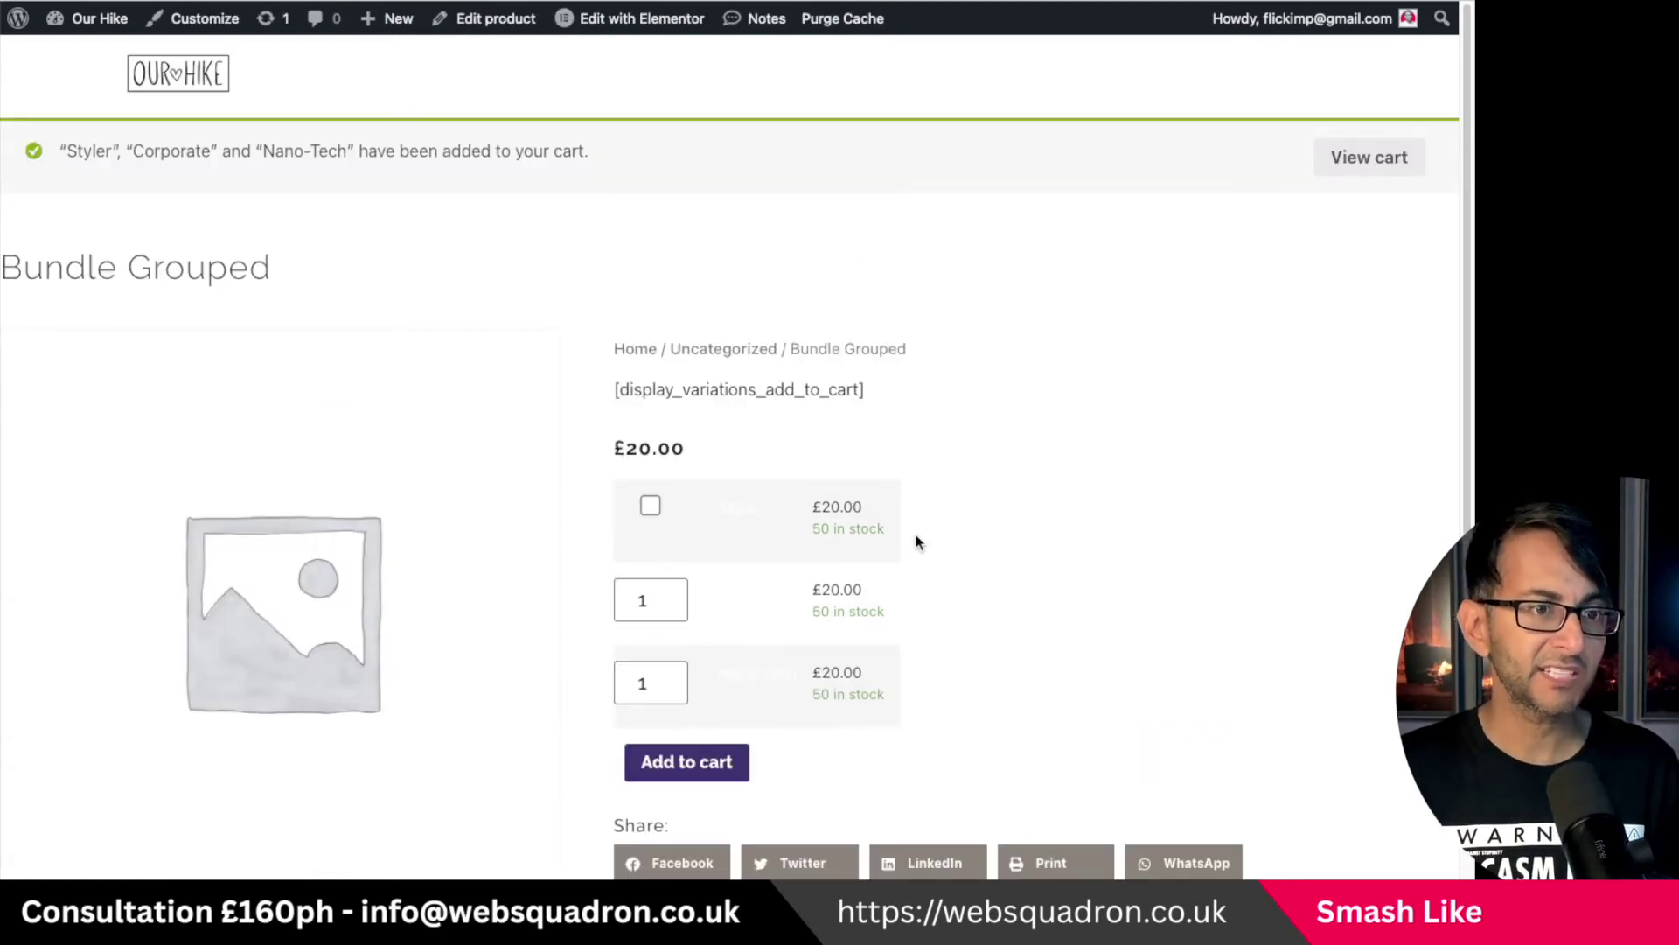
click(1366, 156)
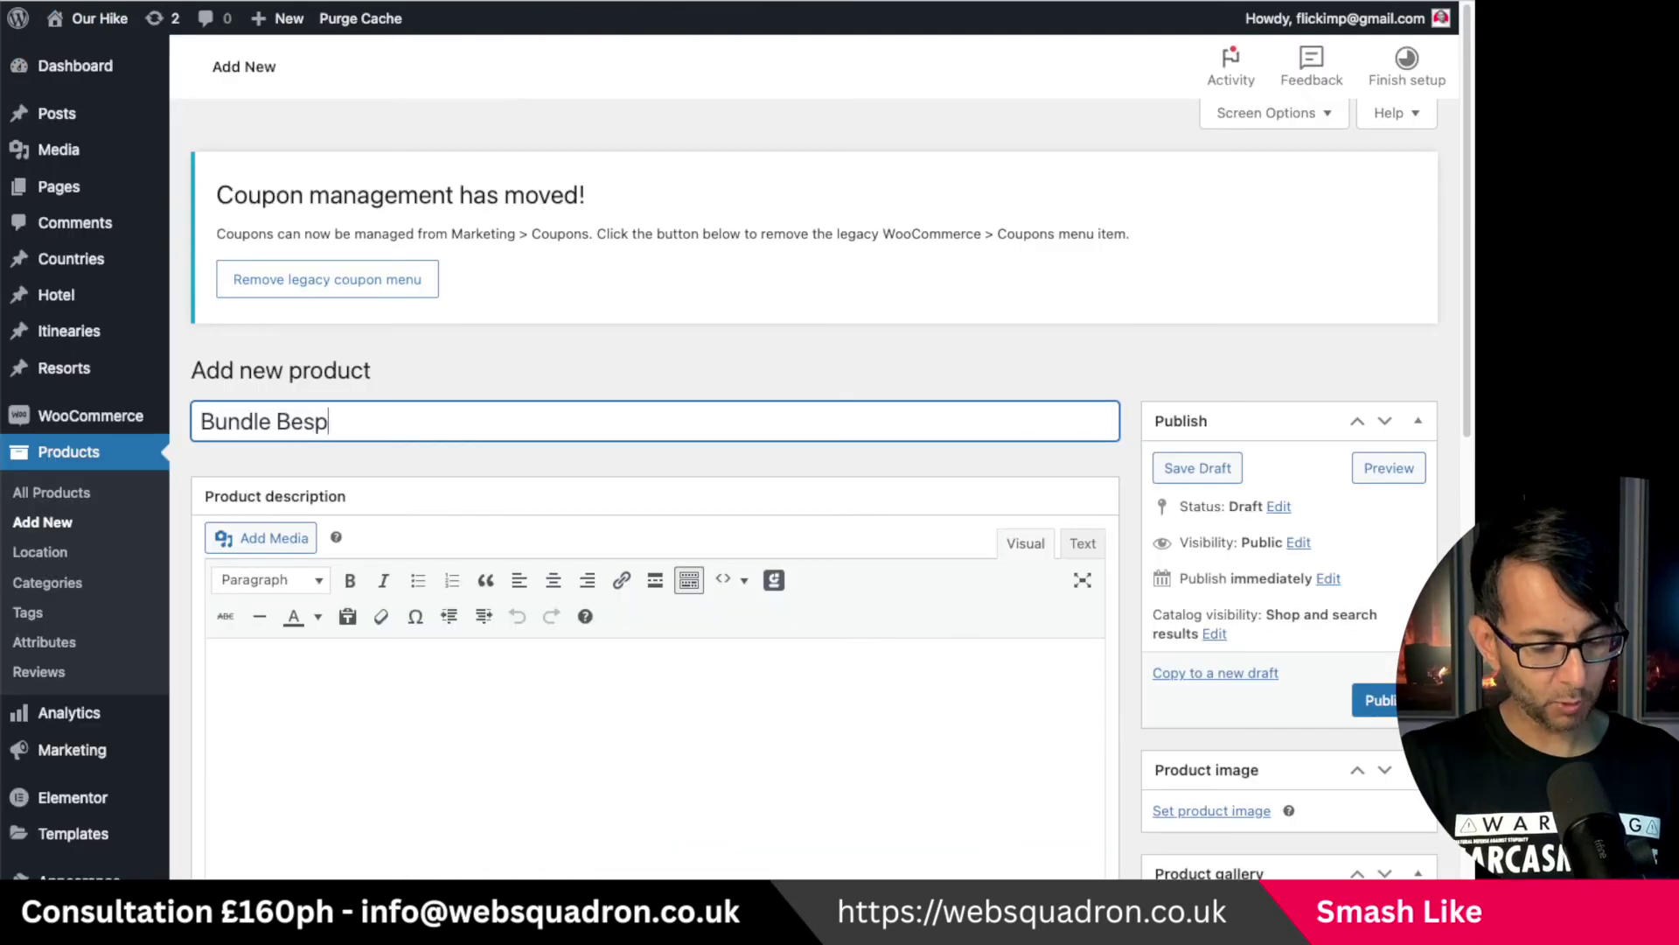
Step: Finish the 'Bundle Bespoke' title and scroll down to Product data
text(oke)
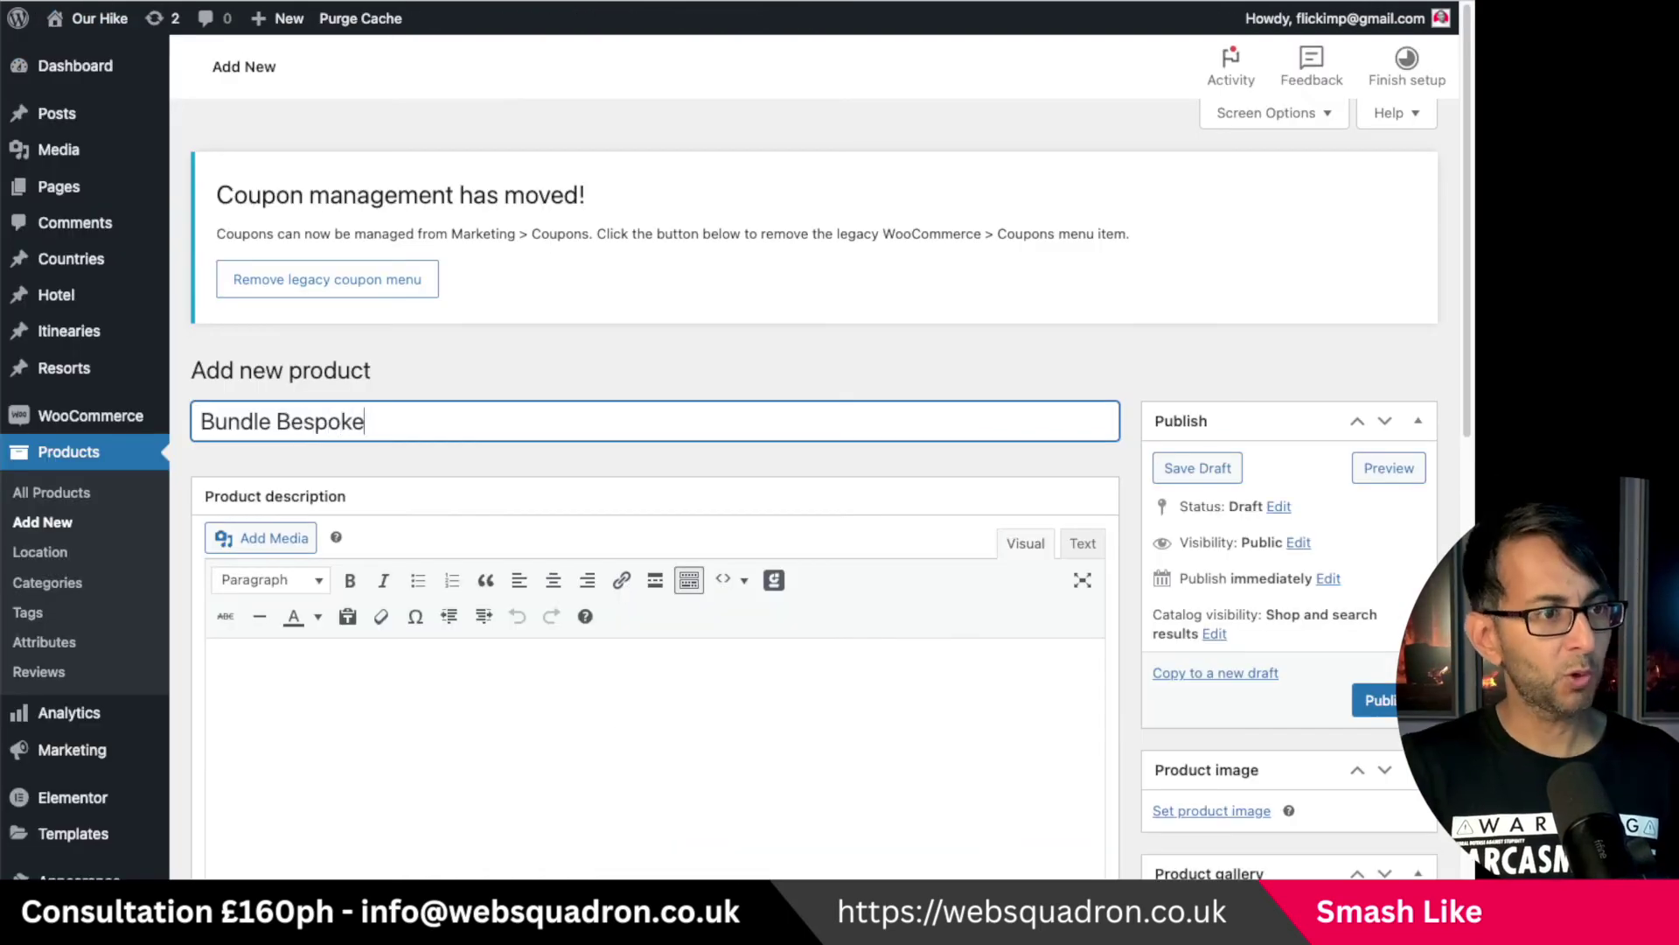
scroll(787, 809, down, 5)
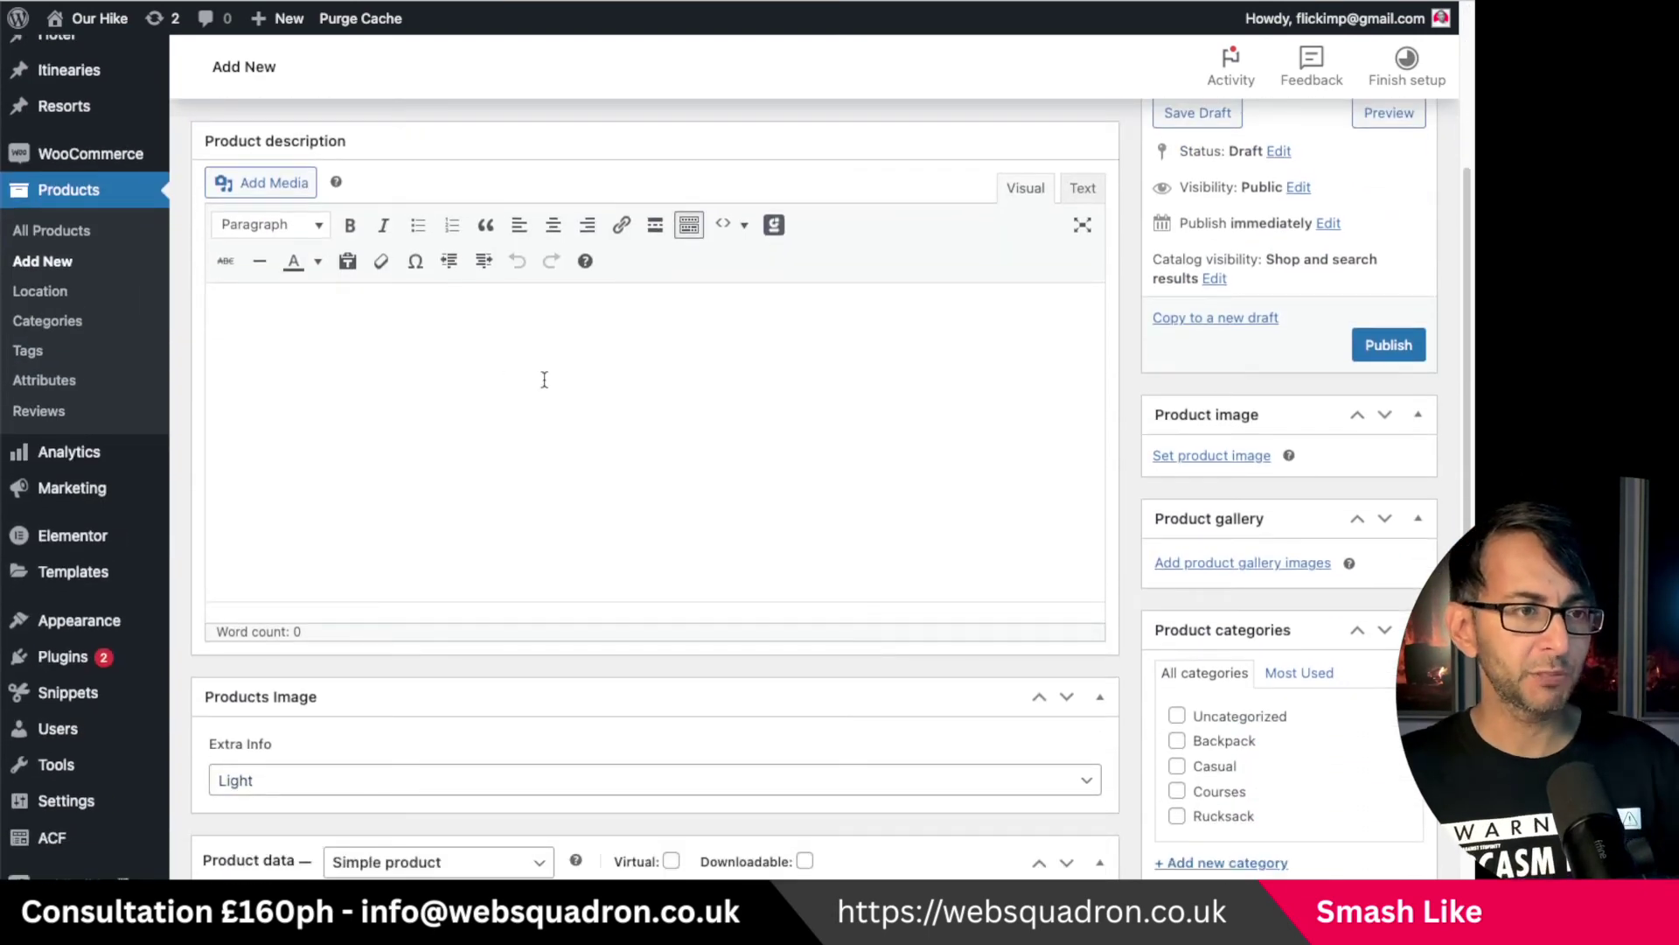
scroll(757, 645, down, 6)
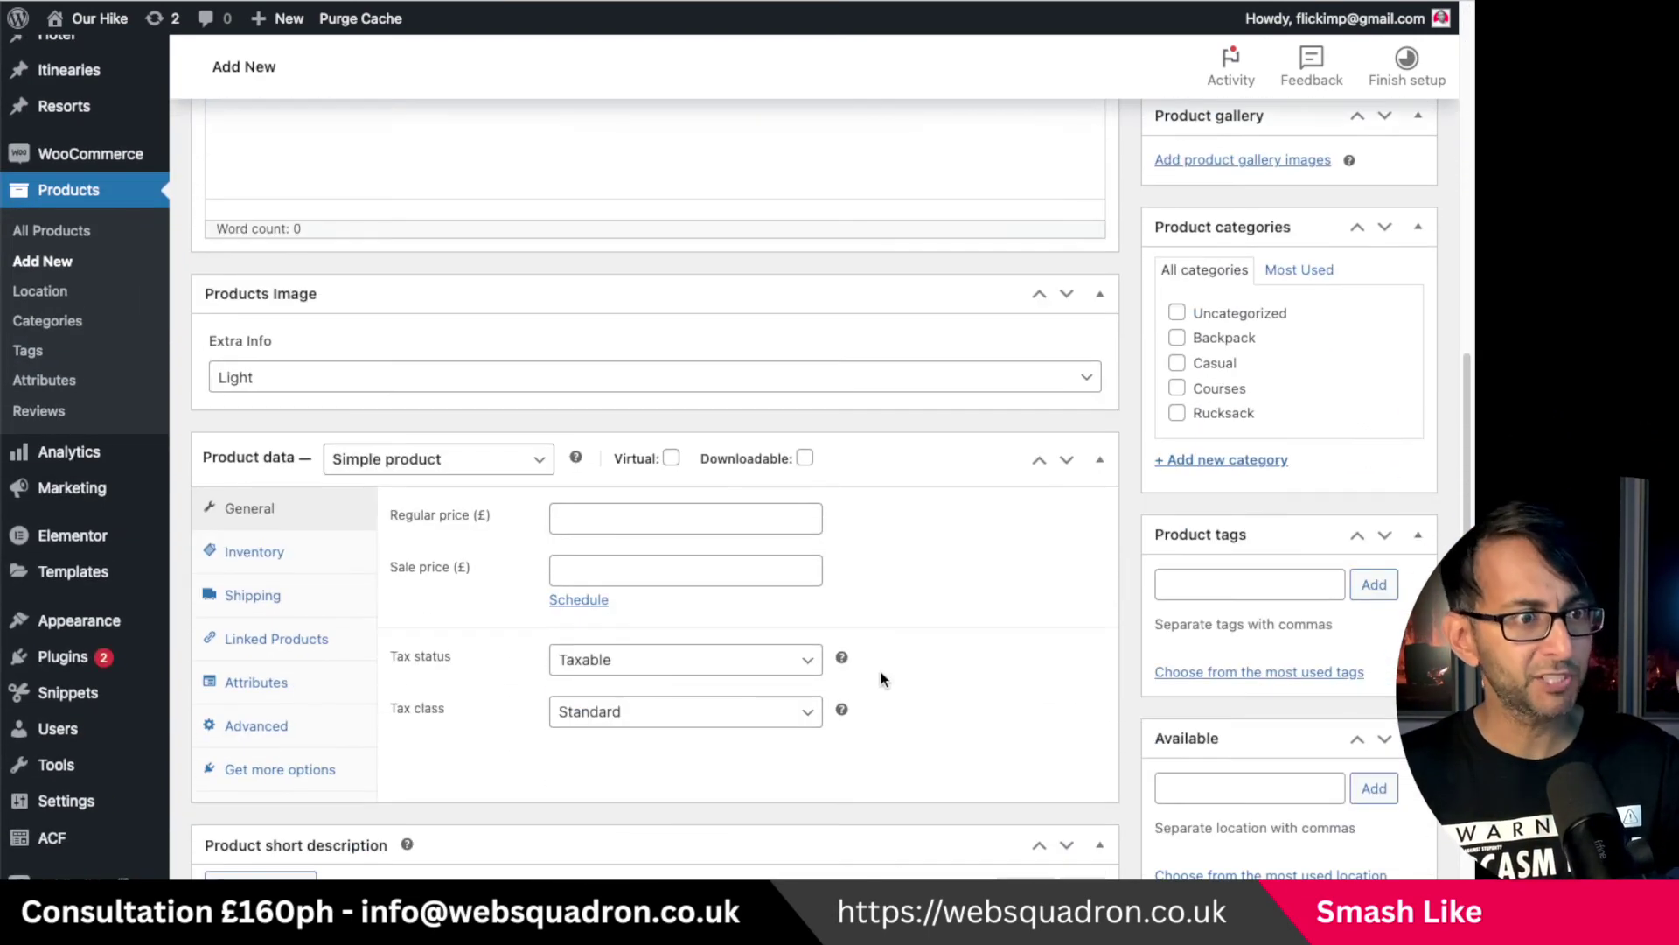
Step: Enter 60 as the regular price and 55 as the sale price
click(636, 511)
text(55)
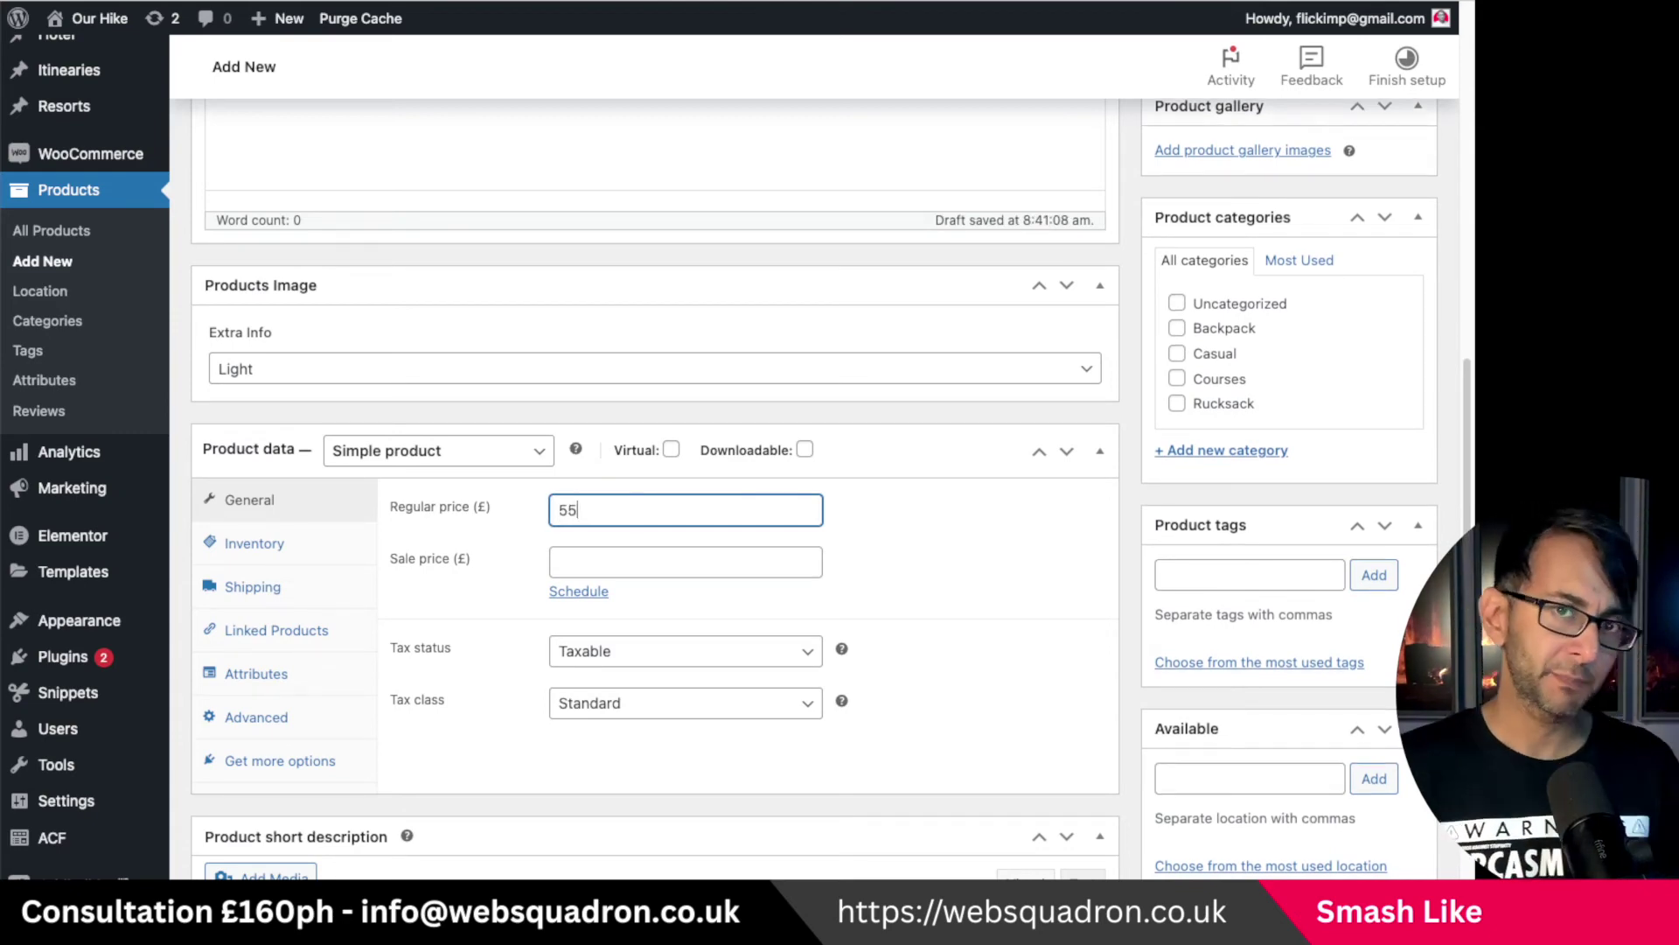
key(BackSpace)
key(BackSpace)
text(60)
click(622, 566)
text(55)
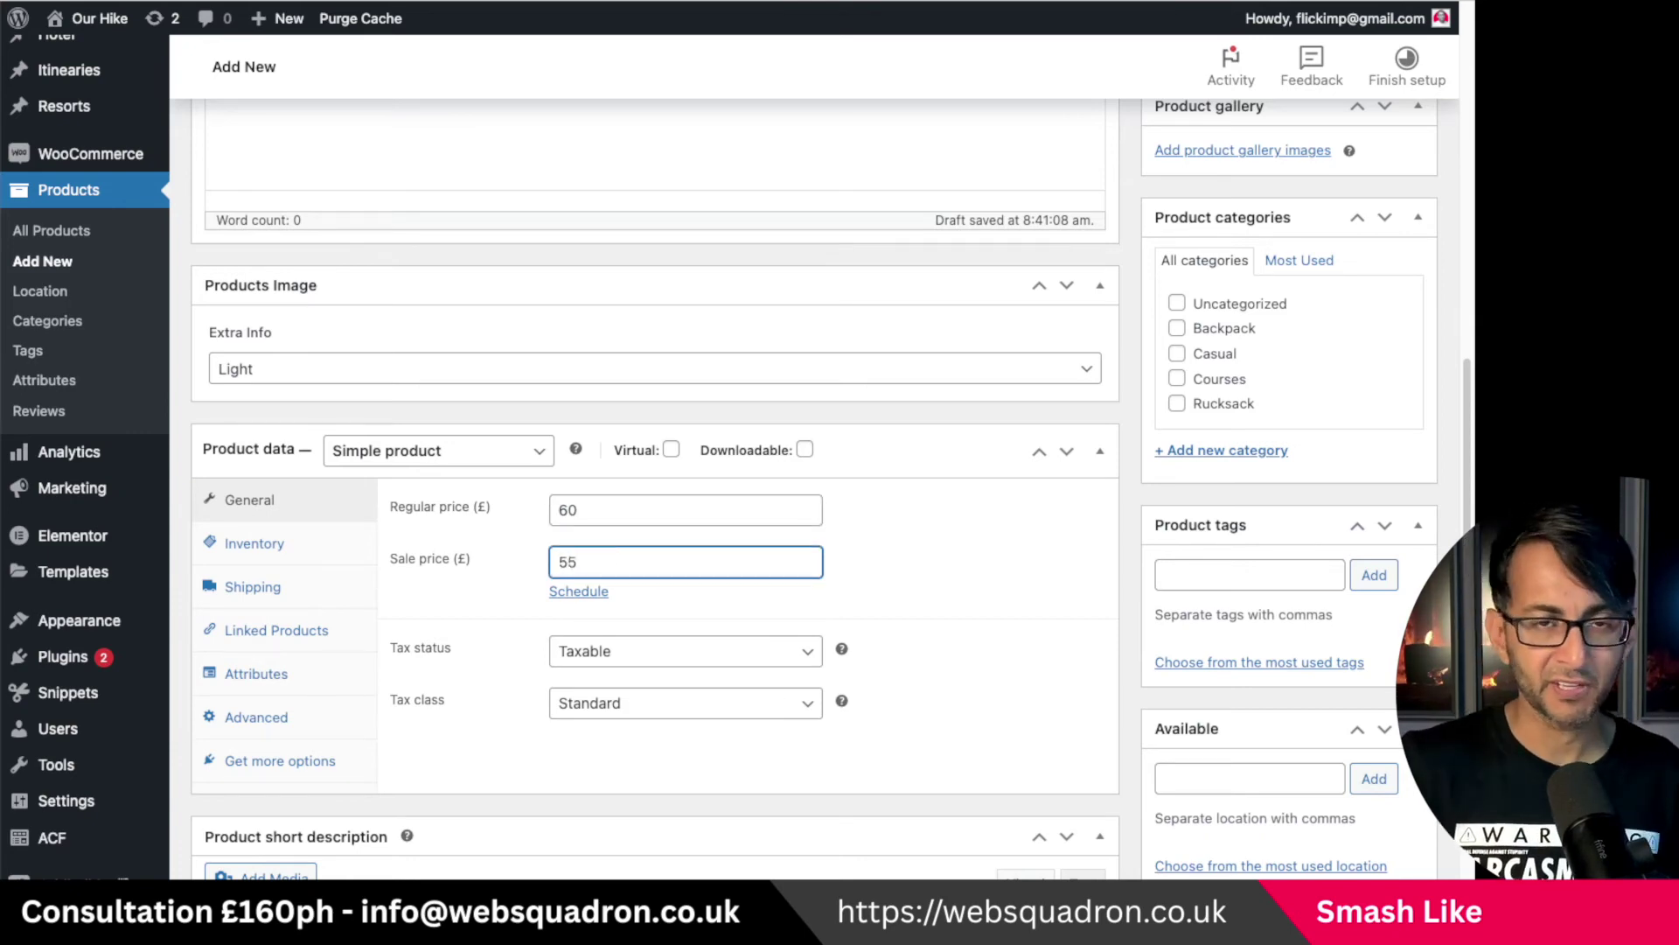
scroll(588, 332, up, 5)
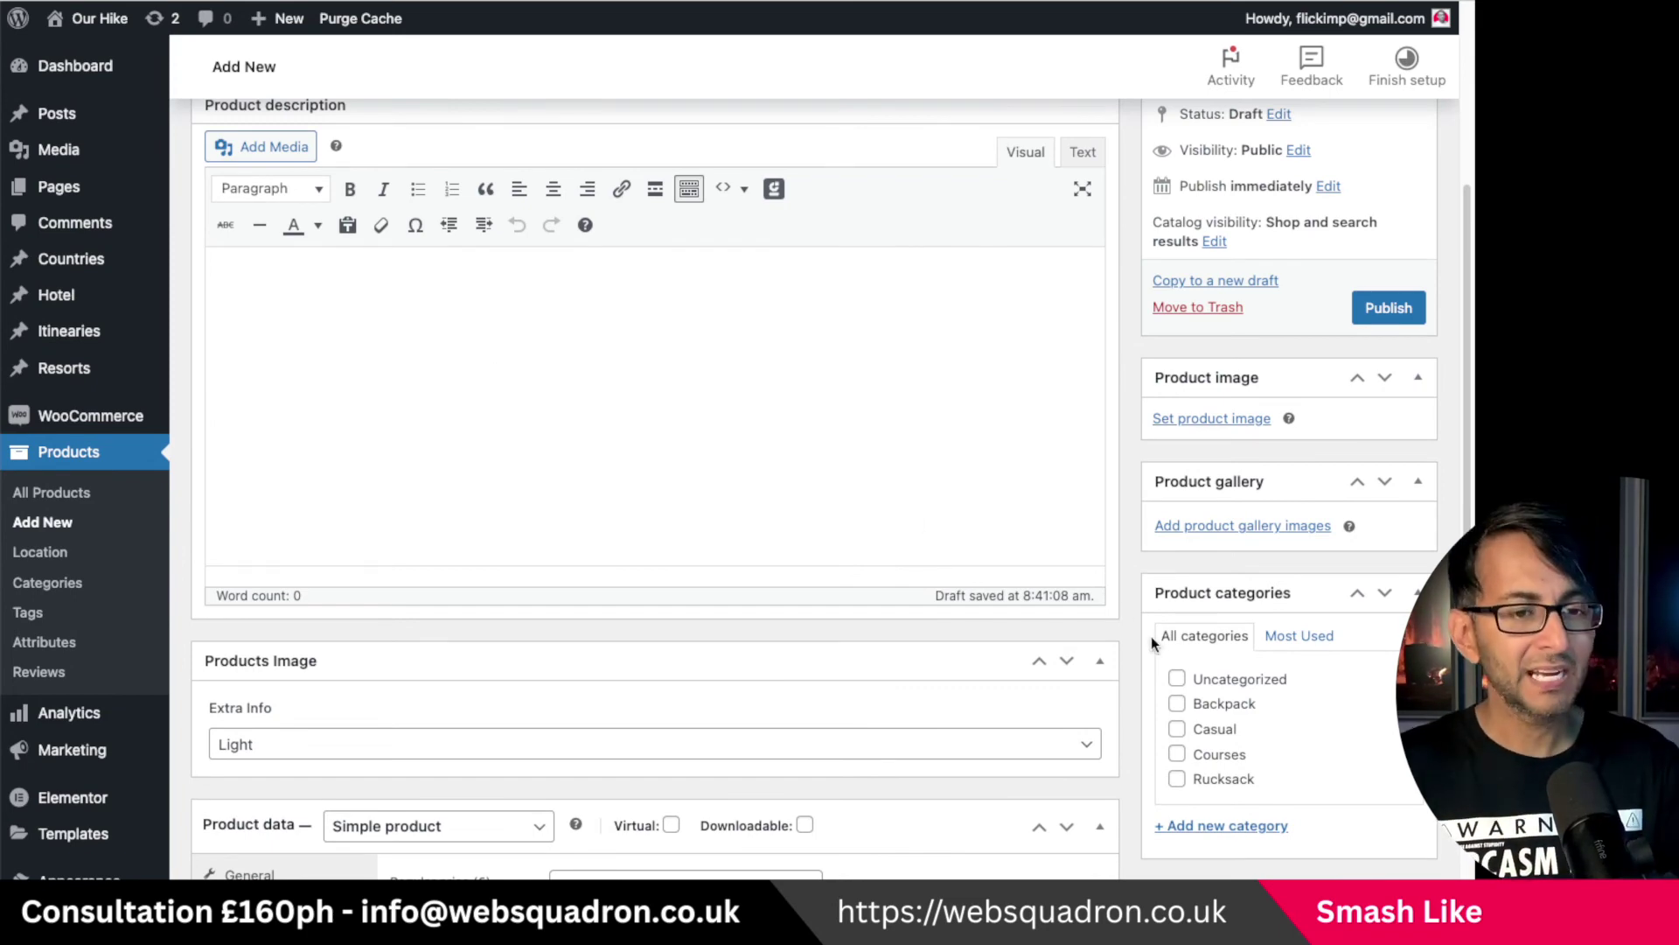
scroll(684, 419, down, 1)
Step: Scroll back up the Bundle Bespoke draft page
scroll(683, 419, up, 2)
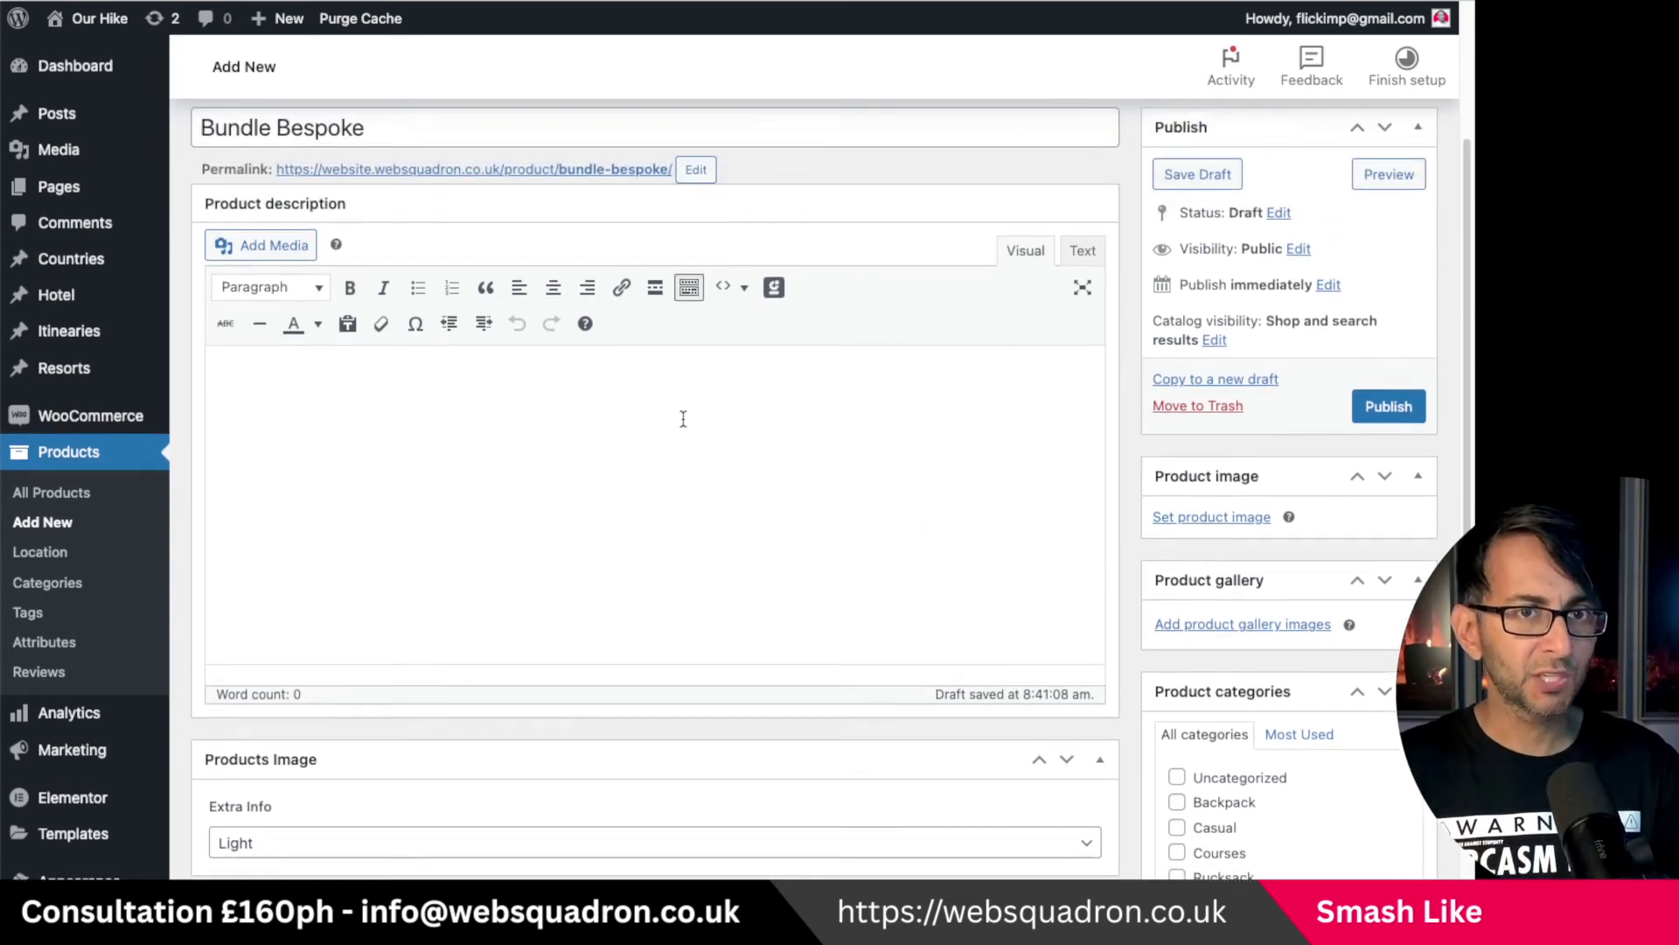